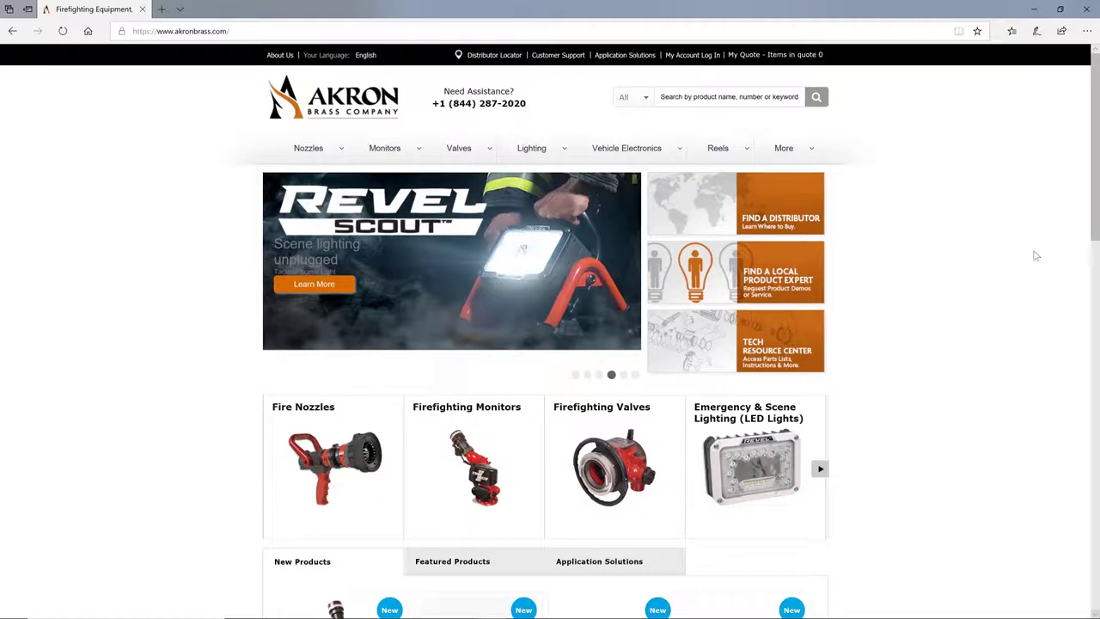
Open the V-MUX Firmware & Diagnostic Software page and find the Vehicle Data Recorder Software section
{"action": "mouse_move", "coordinate": [628, 149]}
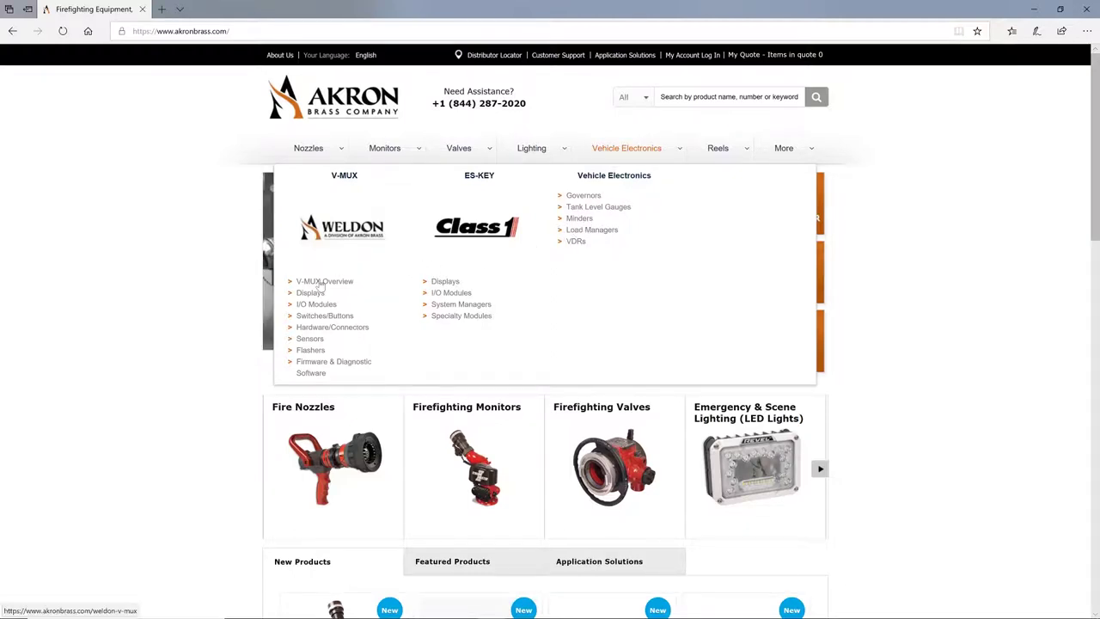
{"action": "left_click", "coordinate": [332, 365]}
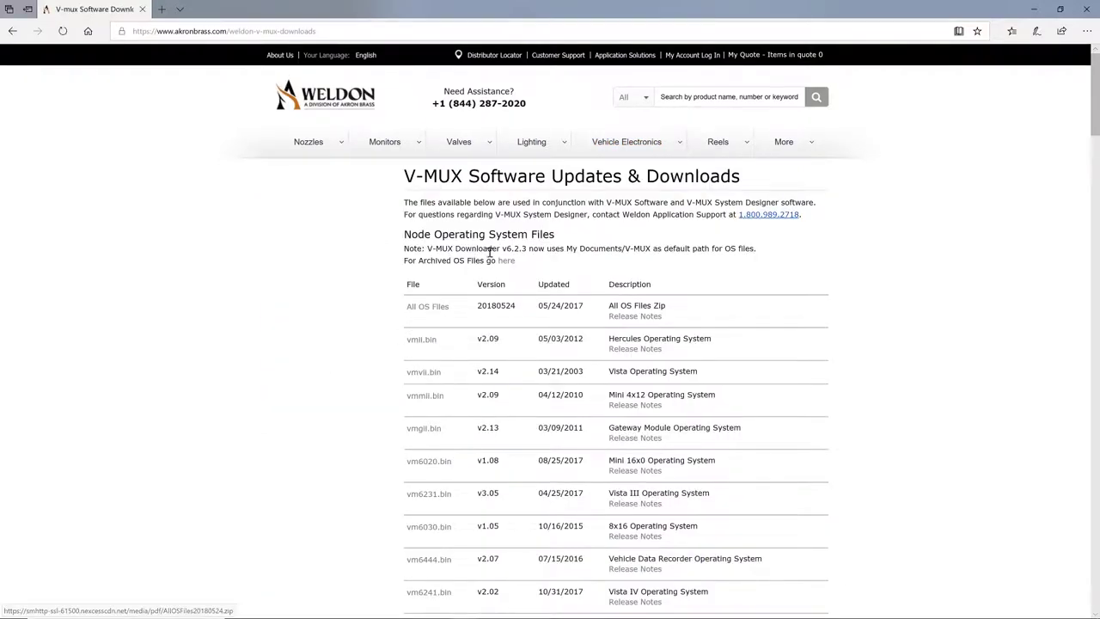
{"action": "scroll", "coordinate": [561, 229], "scroll_direction": "down", "scroll_amount": 1}
{"action": "scroll", "coordinate": [561, 229], "scroll_direction": "down", "scroll_amount": 3}
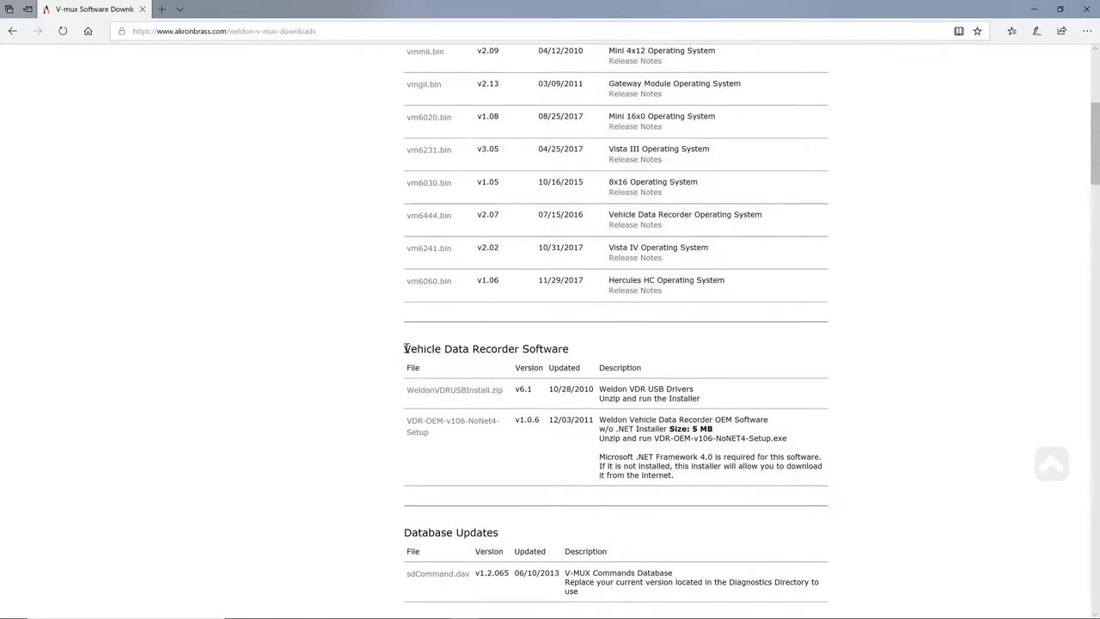
{"action": "left_click_drag", "start_coordinate": [405, 349], "coordinate": [574, 347]}
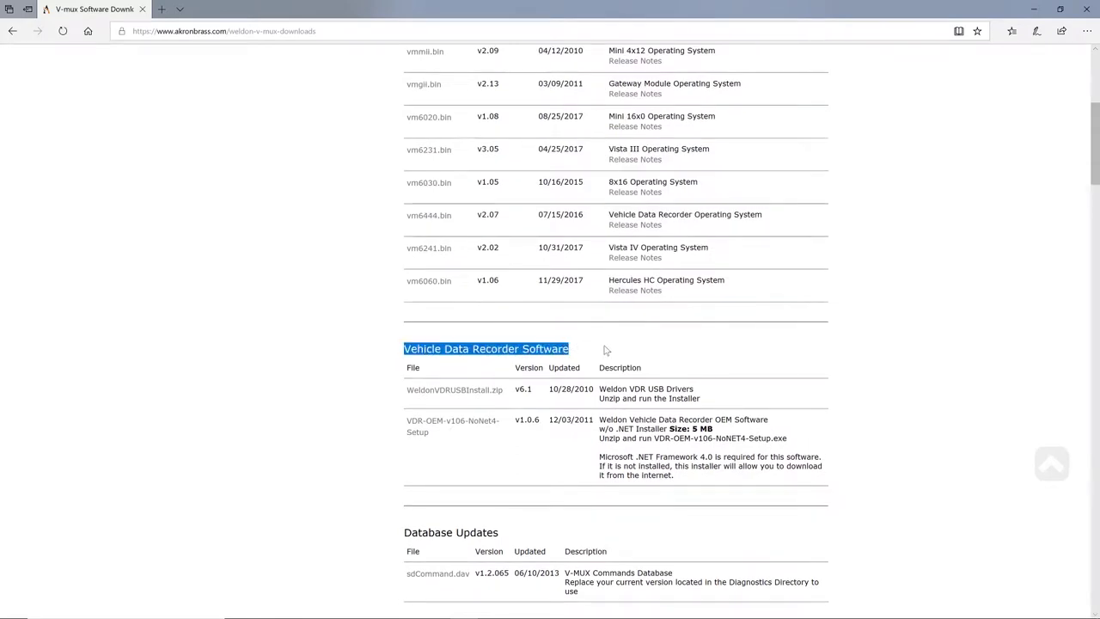
{"action": "scroll", "coordinate": [606, 351], "scroll_direction": "down", "scroll_amount": 1}
{"action": "scroll", "coordinate": [606, 351], "scroll_direction": "down", "scroll_amount": 2}
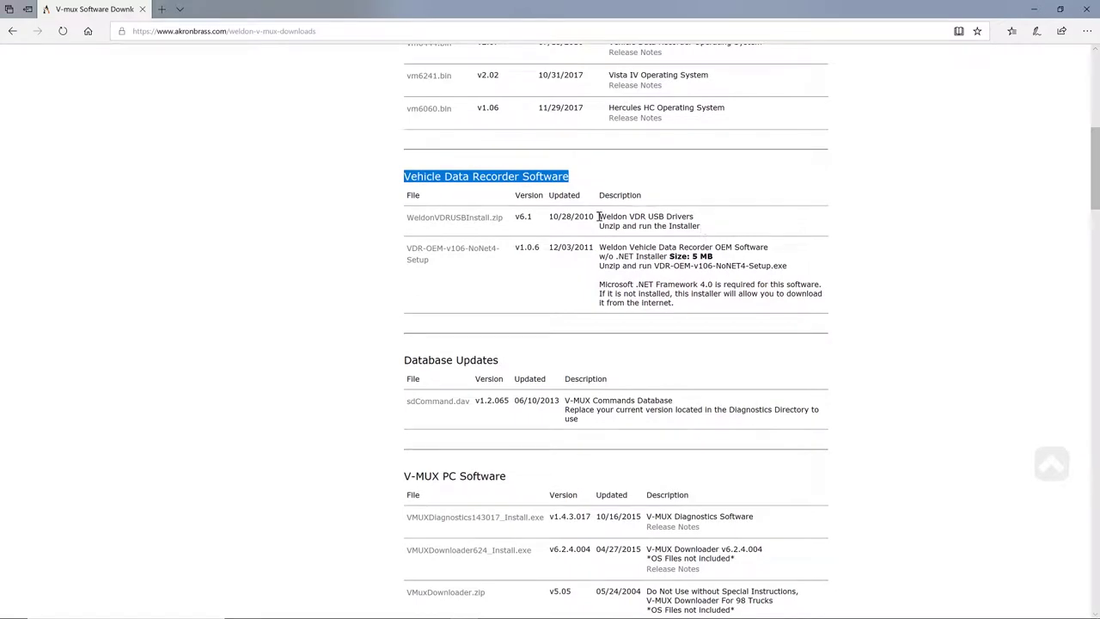
Download the Weldon VDR USB Drivers archive, WeldonVDRUSBInstall.zip, and open it
{"action": "left_click_drag", "start_coordinate": [599, 217], "coordinate": [694, 220]}
{"action": "left_click", "coordinate": [703, 222]}
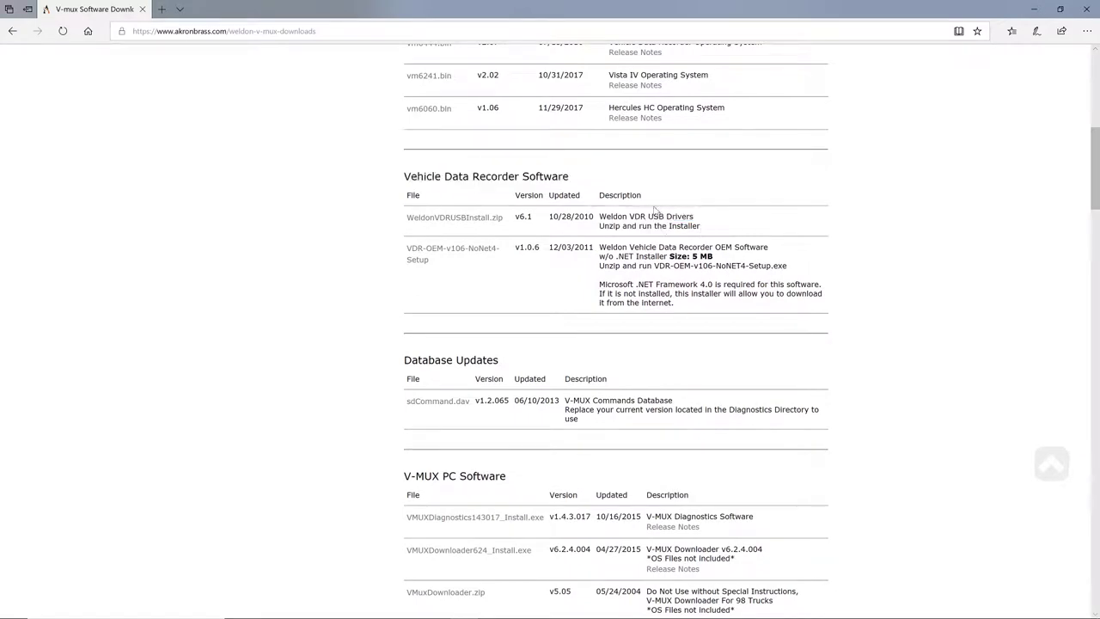
{"action": "left_click", "coordinate": [461, 224]}
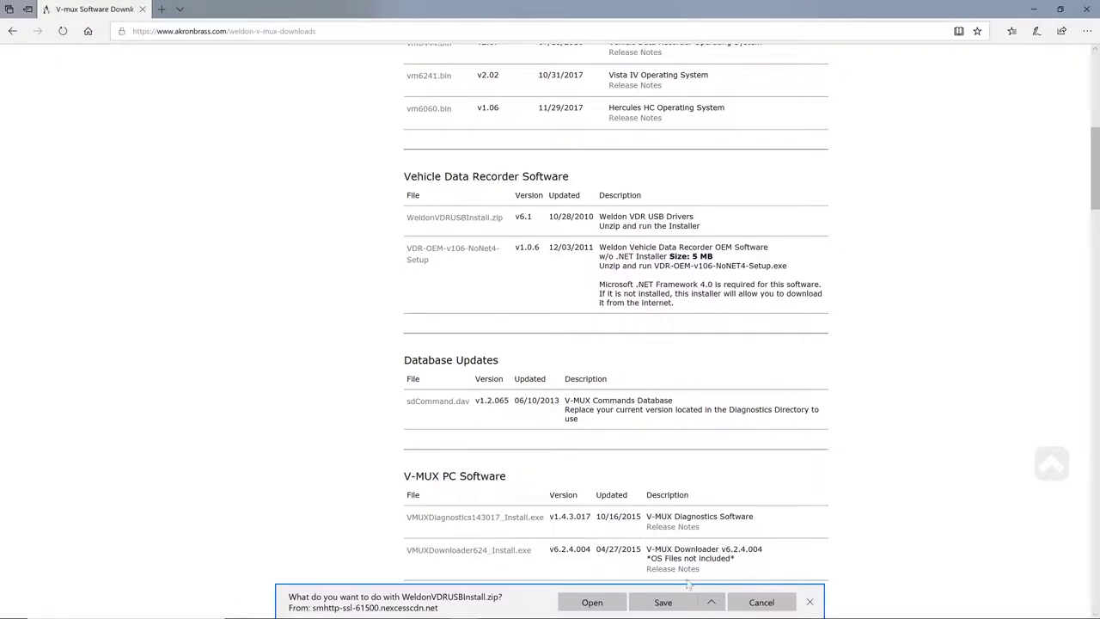
{"action": "left_click", "coordinate": [592, 602]}
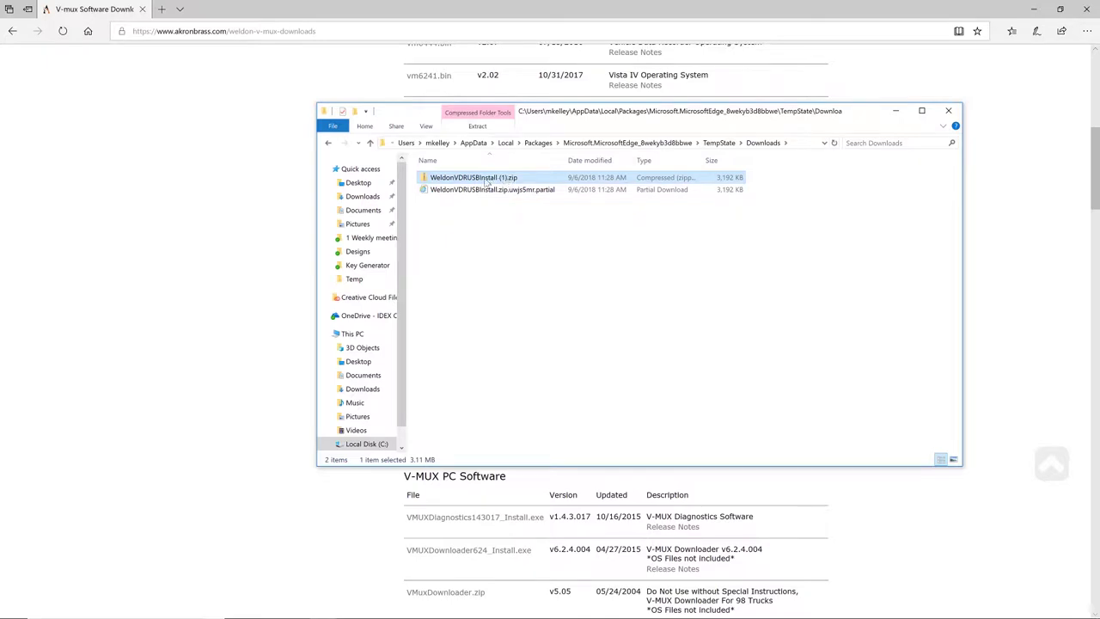
Extract the downloaded WeldonVDRUSBInstall archive to the default destination folder, allowing the blocked files to open
{"action": "double_click", "coordinate": [483, 179]}
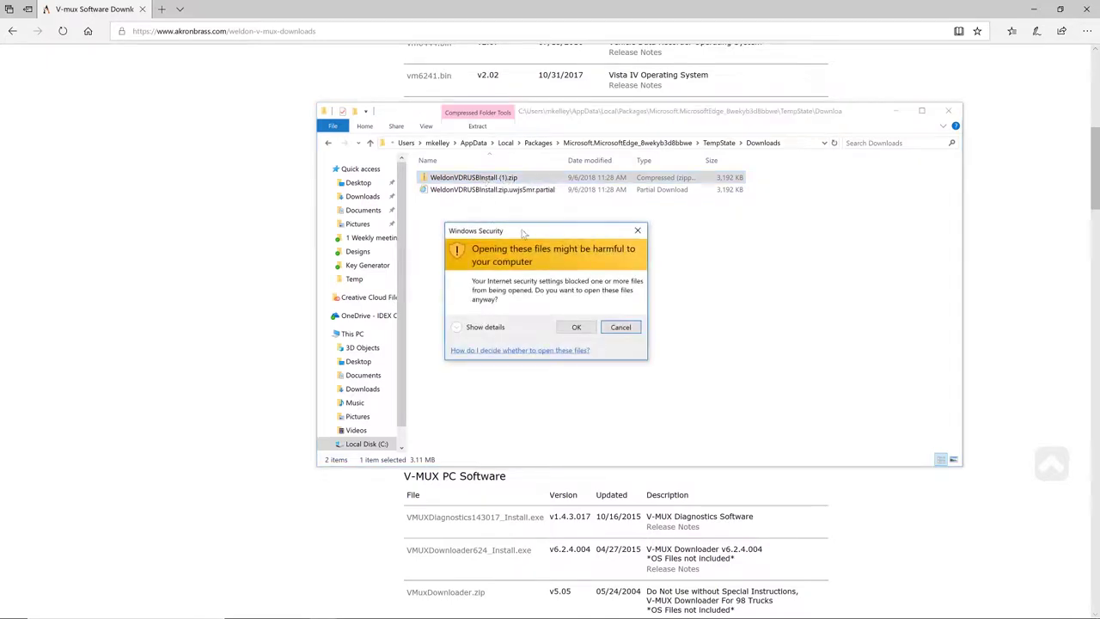
{"action": "left_click", "coordinate": [576, 326]}
{"action": "key", "text": "shift+F10"}
{"action": "left_click", "coordinate": [535, 214]}
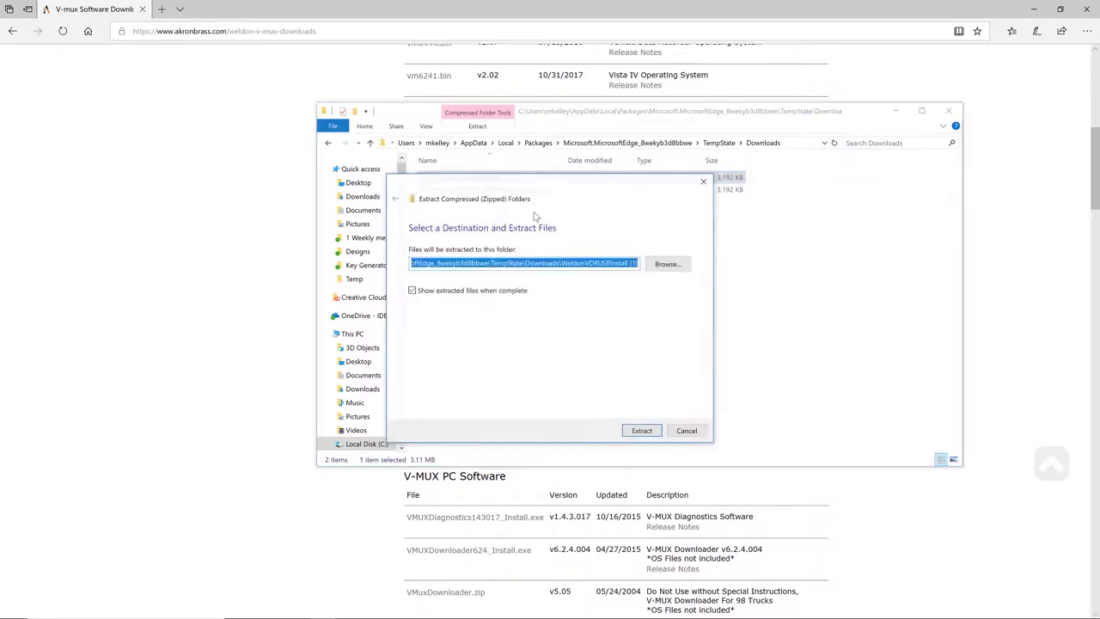
{"action": "left_click", "coordinate": [643, 432]}
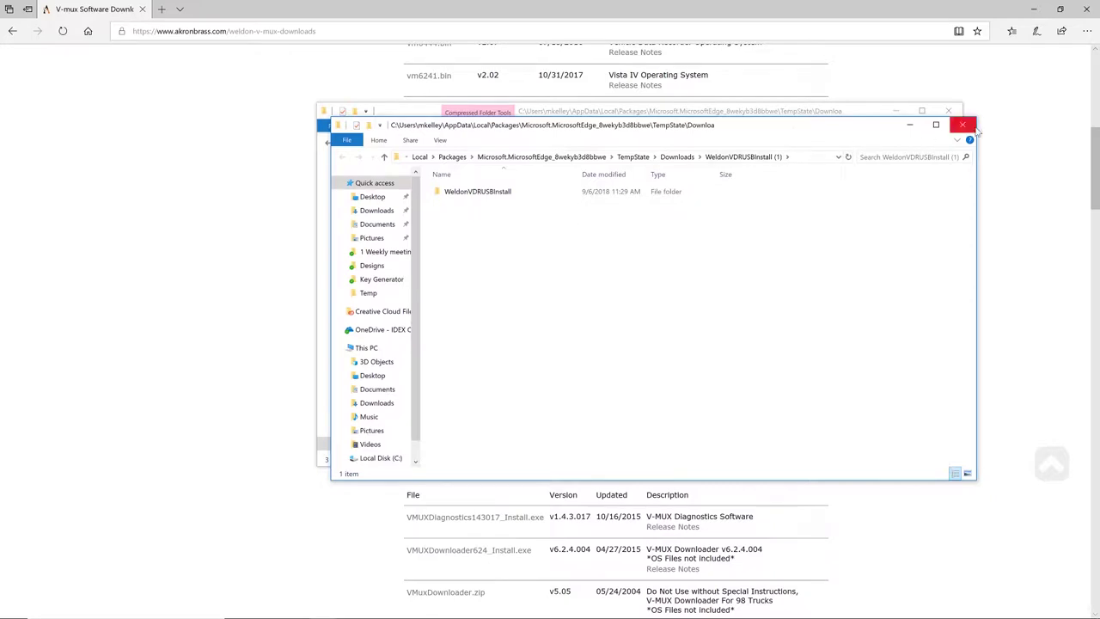
Close the extra extraction window and open the inner WeldonVDRUSBInstall folder within the extracted files
{"action": "left_click_drag", "start_coordinate": [574, 125], "coordinate": [537, 231]}
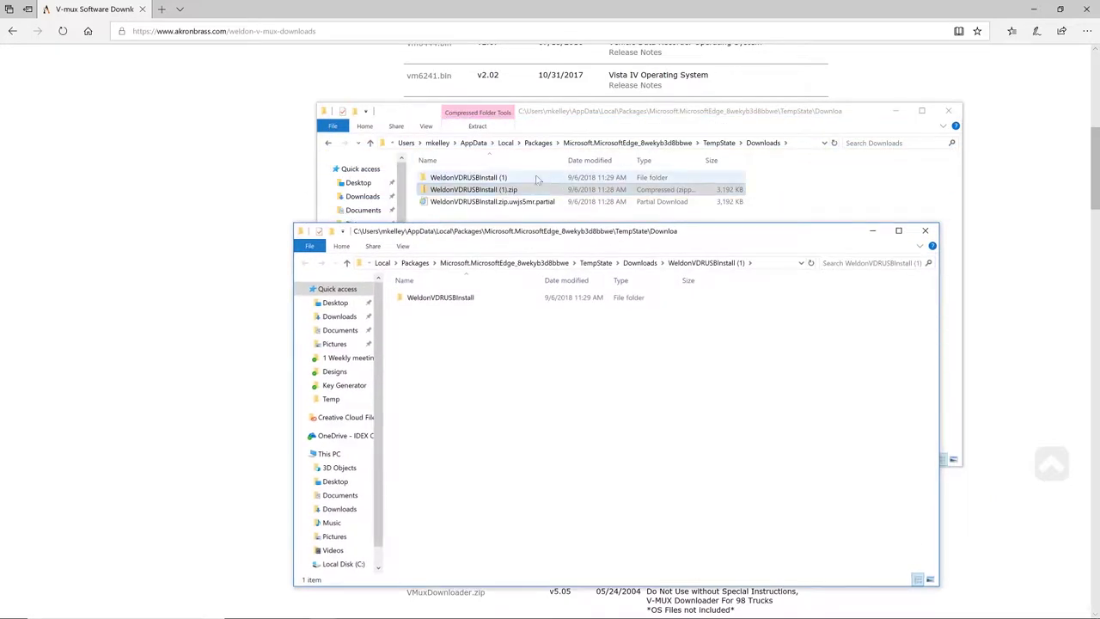
{"action": "left_click", "coordinate": [448, 191]}
{"action": "left_click", "coordinate": [924, 231]}
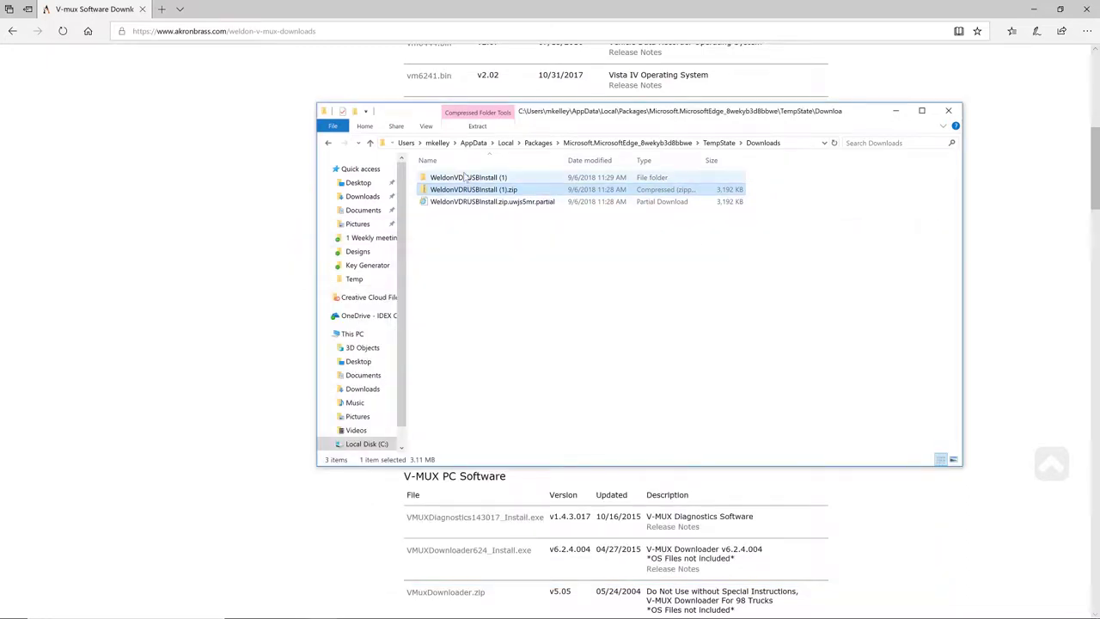
{"action": "double_click", "coordinate": [475, 179]}
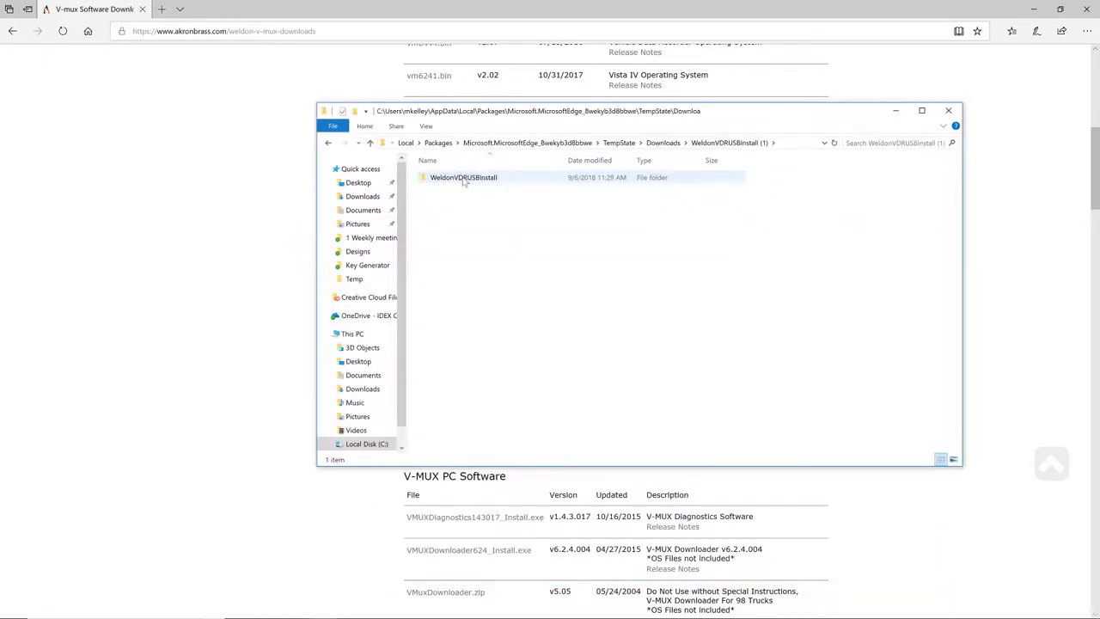
{"action": "double_click", "coordinate": [467, 179]}
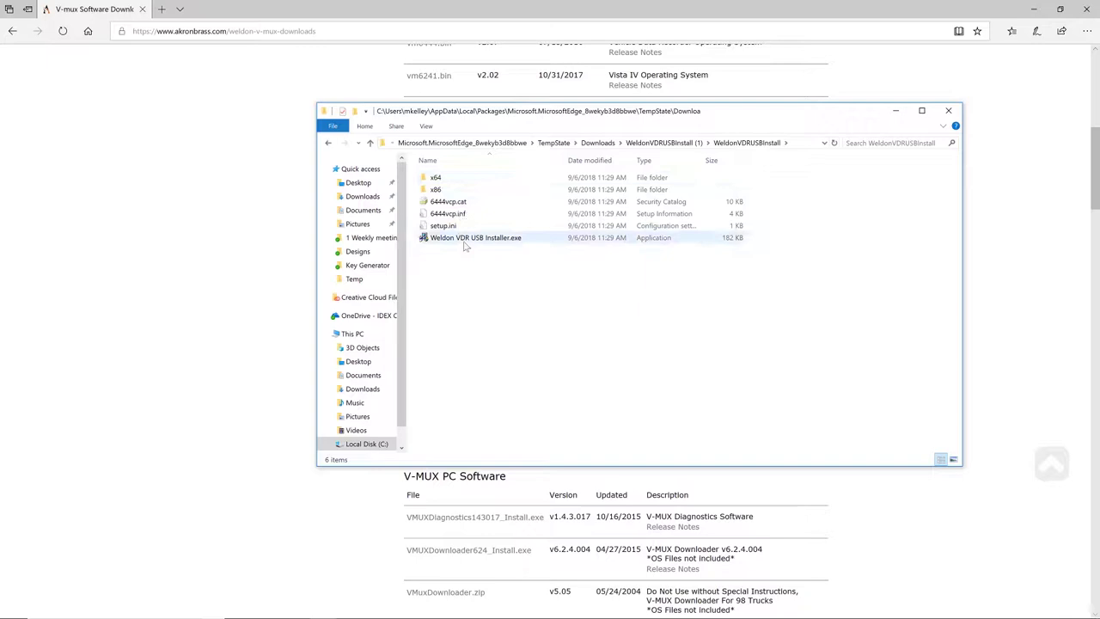
Try to install the drivers with Weldon VDR USB Installer.exe in the default location, and close the folder window
{"action": "double_click", "coordinate": [476, 238]}
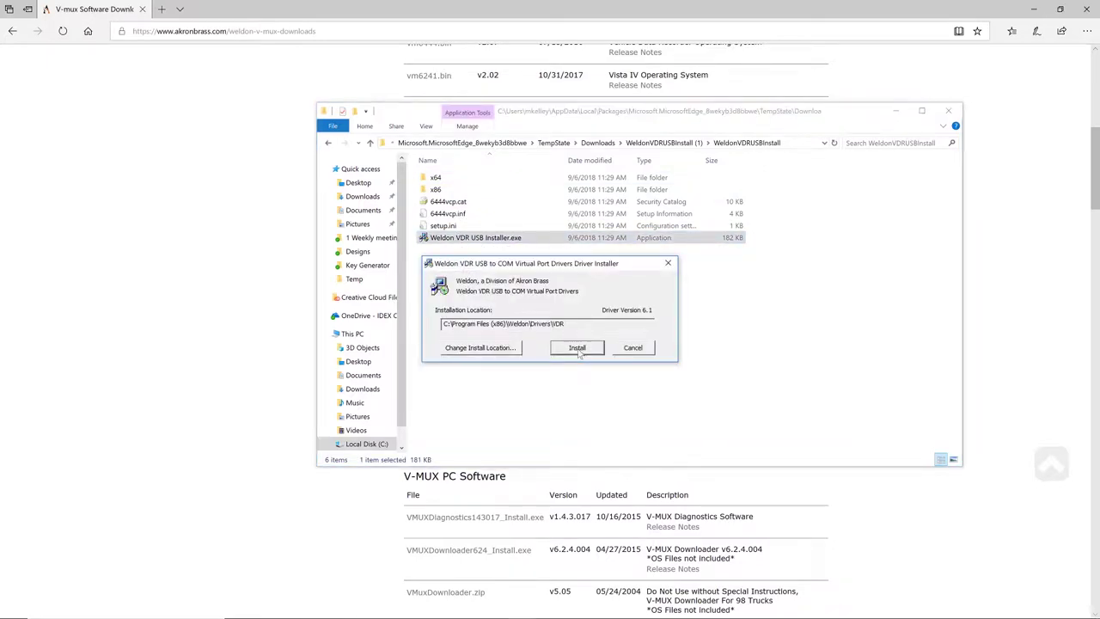
{"action": "left_click", "coordinate": [578, 351]}
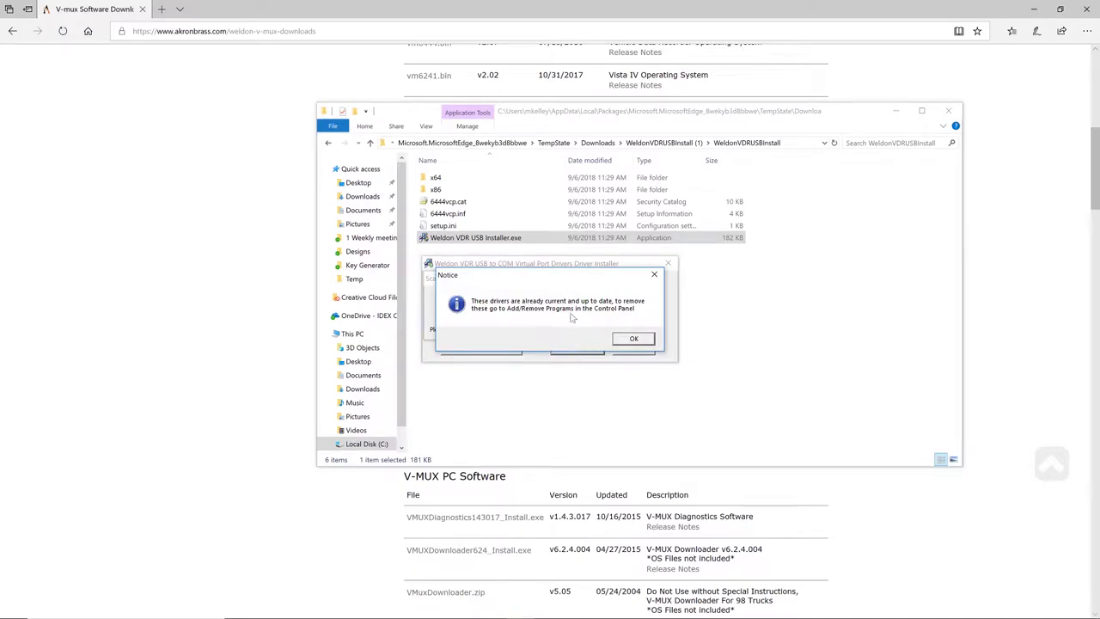
{"action": "left_click", "coordinate": [637, 339]}
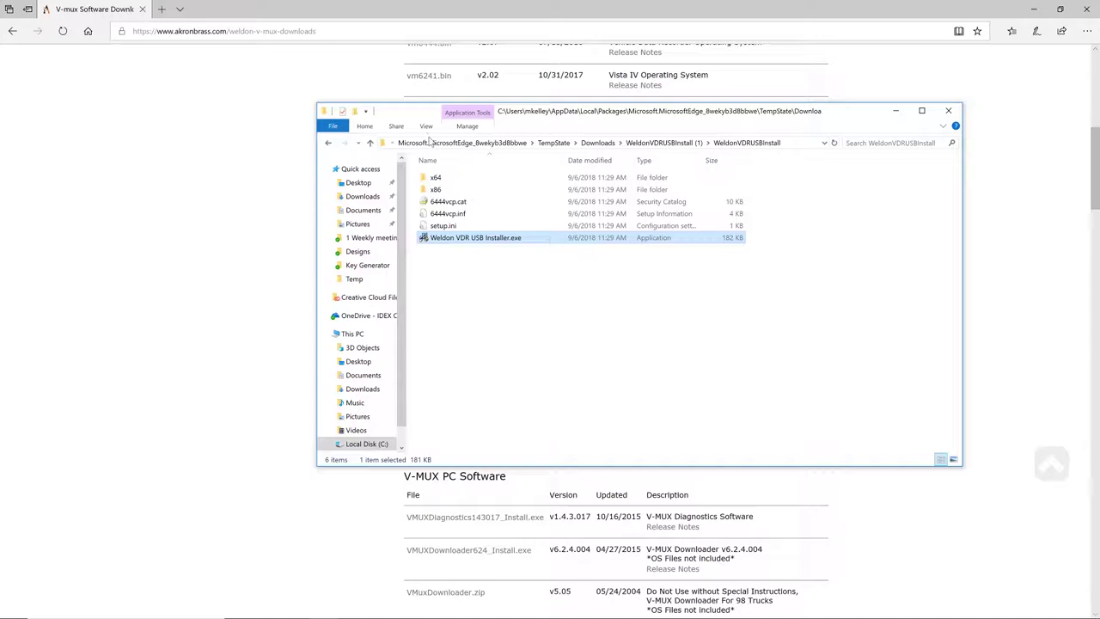
{"action": "left_click", "coordinate": [950, 112]}
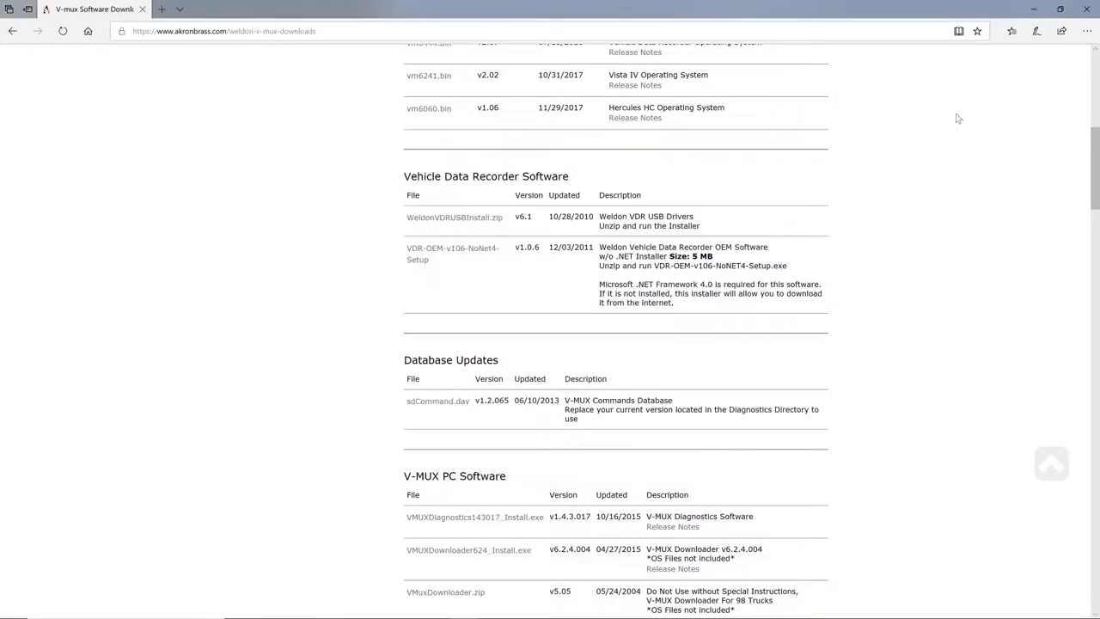
Download the VDR-OEM-v106-NoNET4-Setup archive and launch the setup program inside it
{"action": "left_click", "coordinate": [467, 250]}
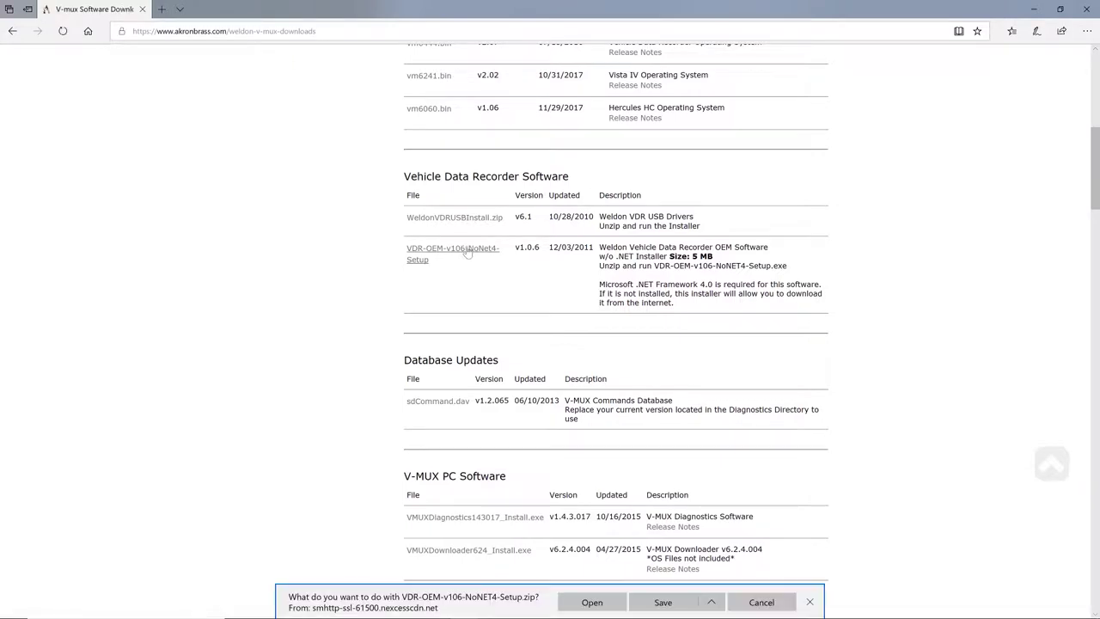
{"action": "left_click", "coordinate": [592, 603]}
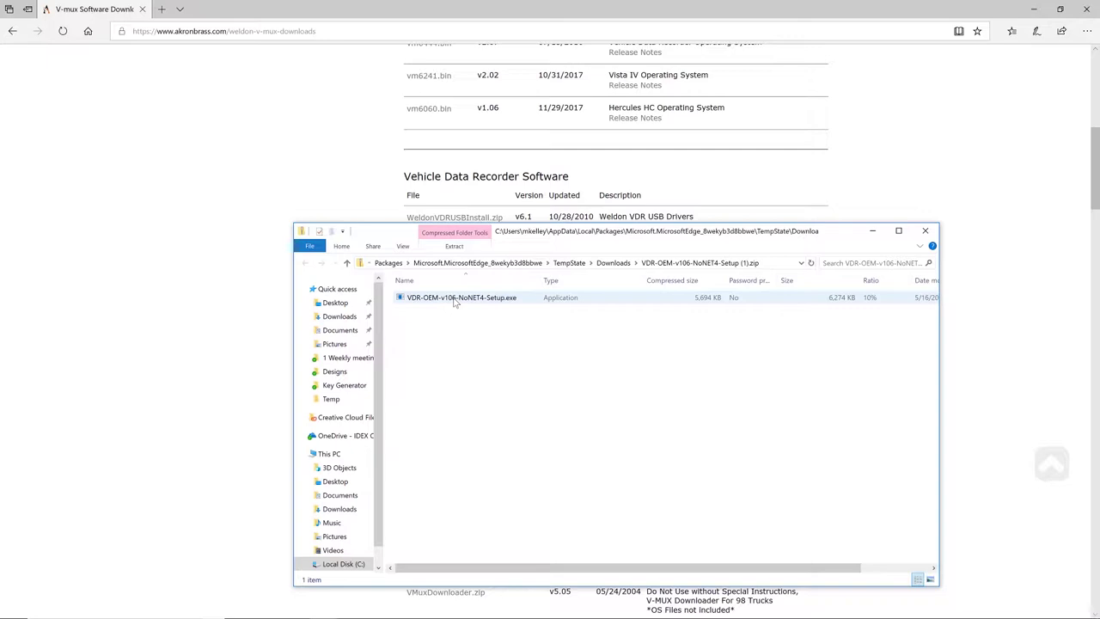
{"action": "double_click", "coordinate": [455, 299]}
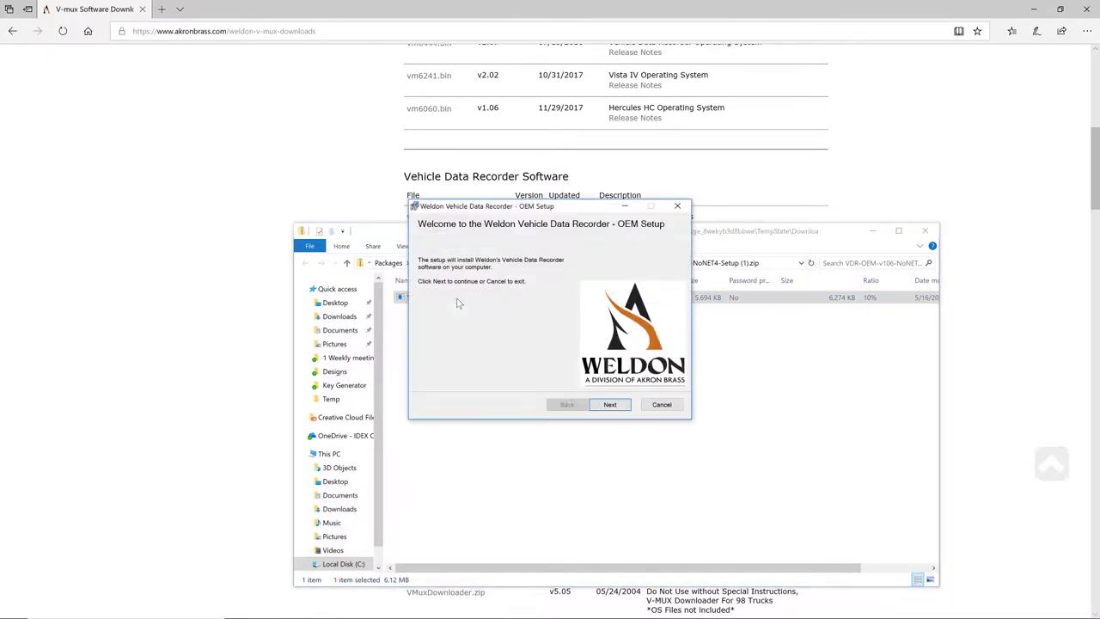
Install Weldon Vehicle Data Recorder - OEM with the default settings, and close the archive window
{"action": "left_click", "coordinate": [610, 409]}
{"action": "left_click", "coordinate": [610, 409]}
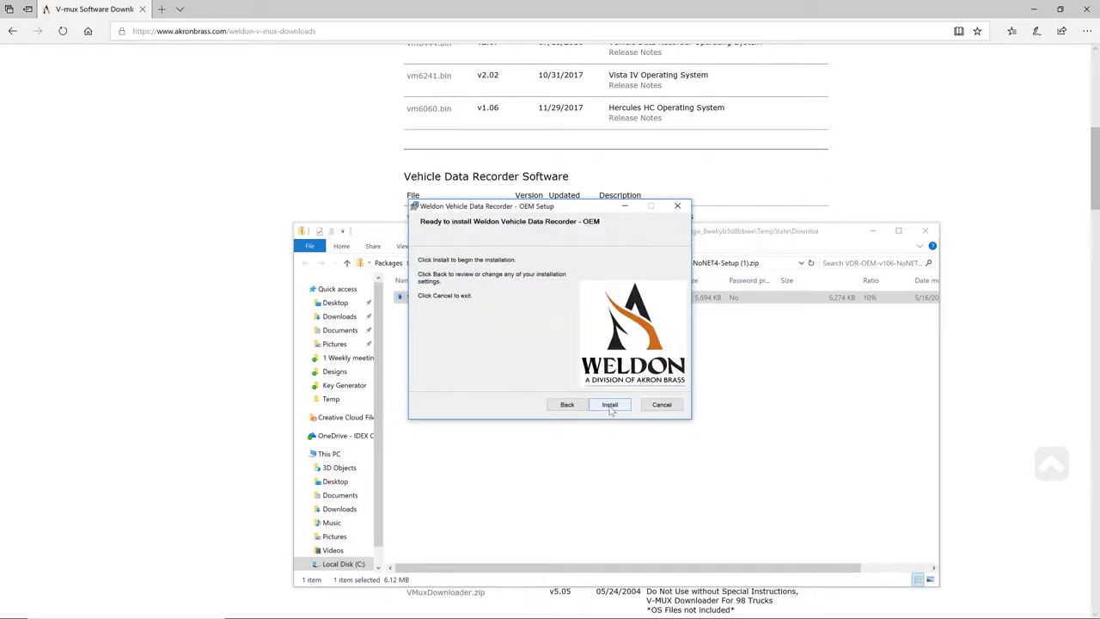
{"action": "left_click", "coordinate": [610, 408]}
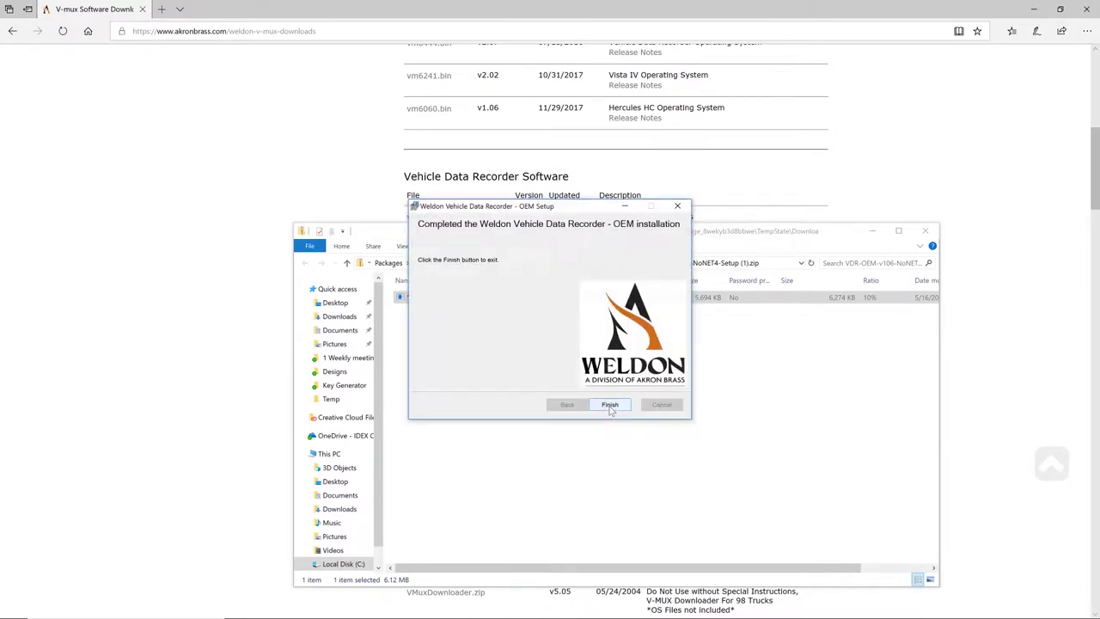
{"action": "left_click", "coordinate": [609, 404]}
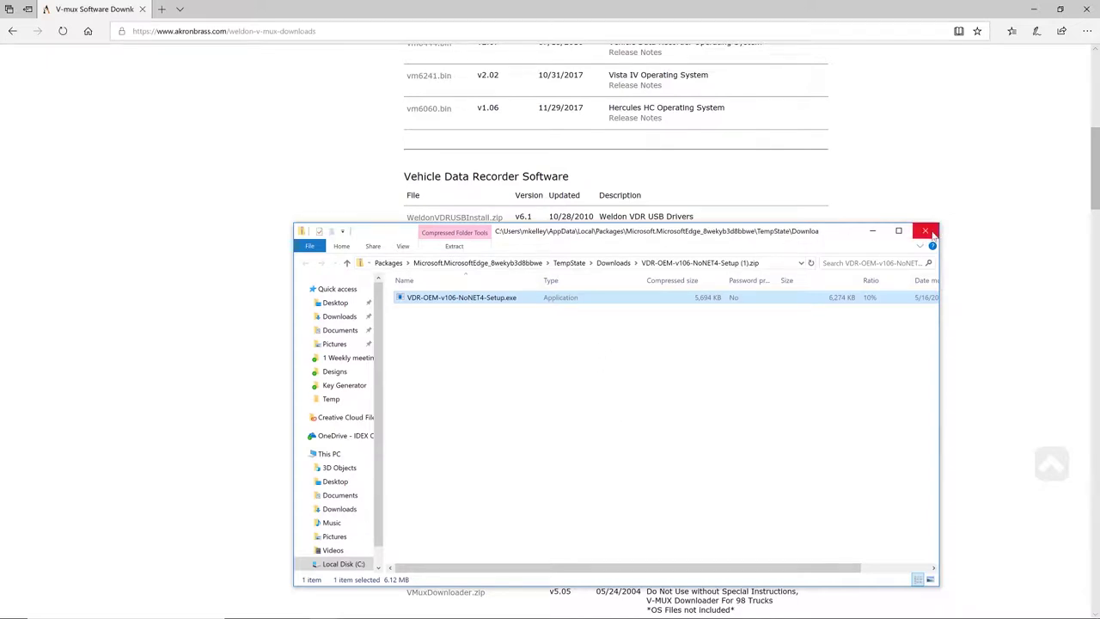
{"action": "left_click", "coordinate": [933, 233]}
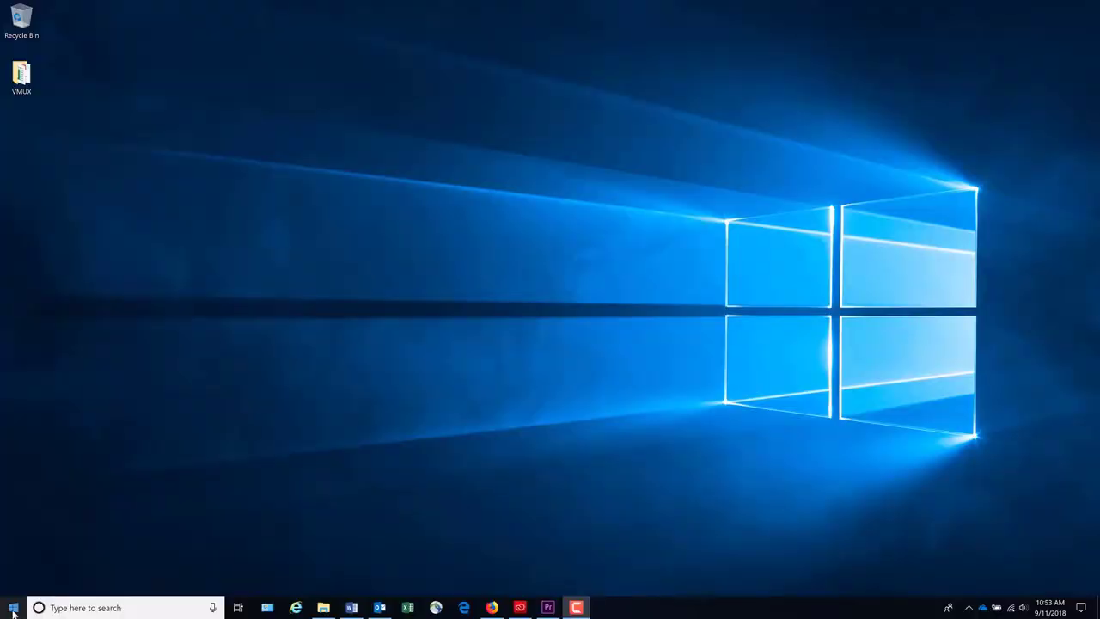
Launch the VDR Data Extraction Tool from the Weldon VDR program group
{"action": "left_click", "coordinate": [13, 608]}
{"action": "scroll", "coordinate": [112, 408], "scroll_direction": "down", "scroll_amount": 1}
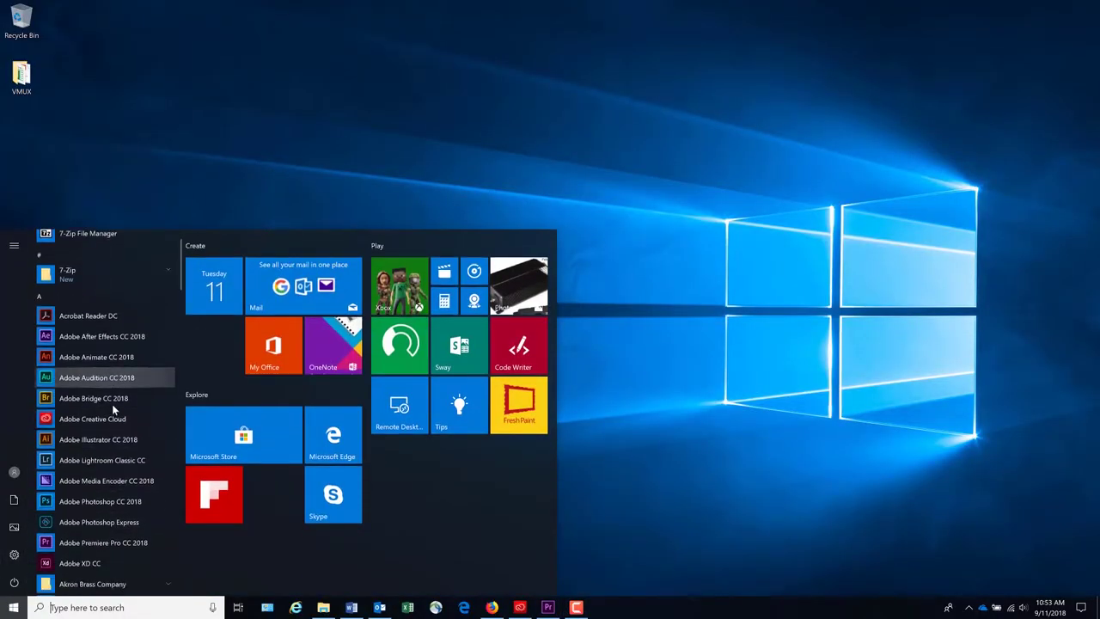
{"action": "scroll", "coordinate": [112, 404], "scroll_direction": "down", "scroll_amount": 20}
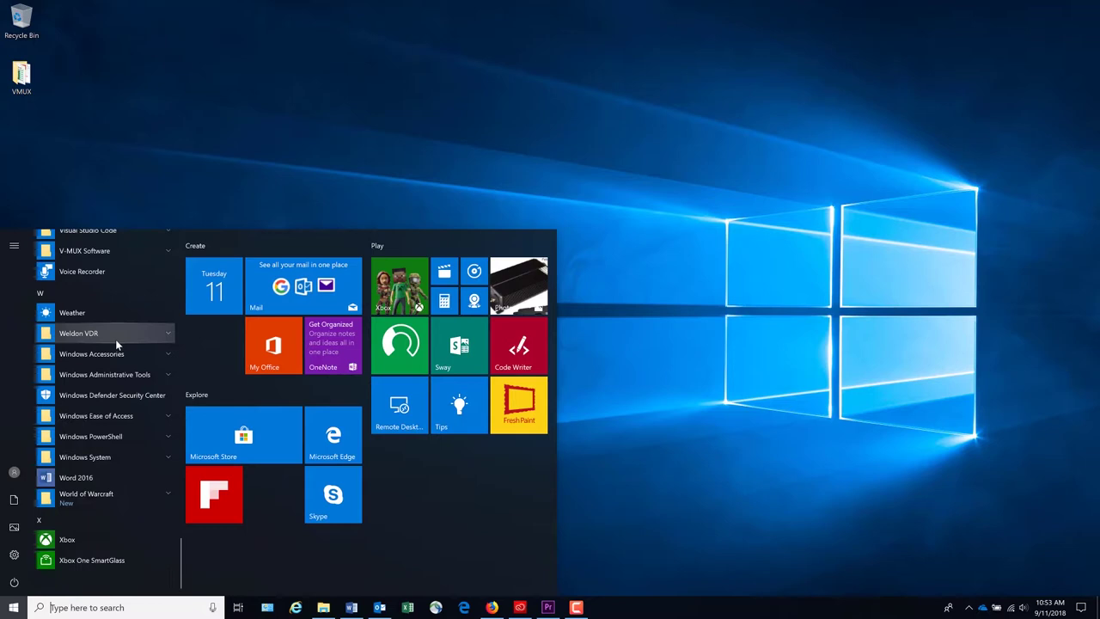
{"action": "left_click", "coordinate": [129, 335]}
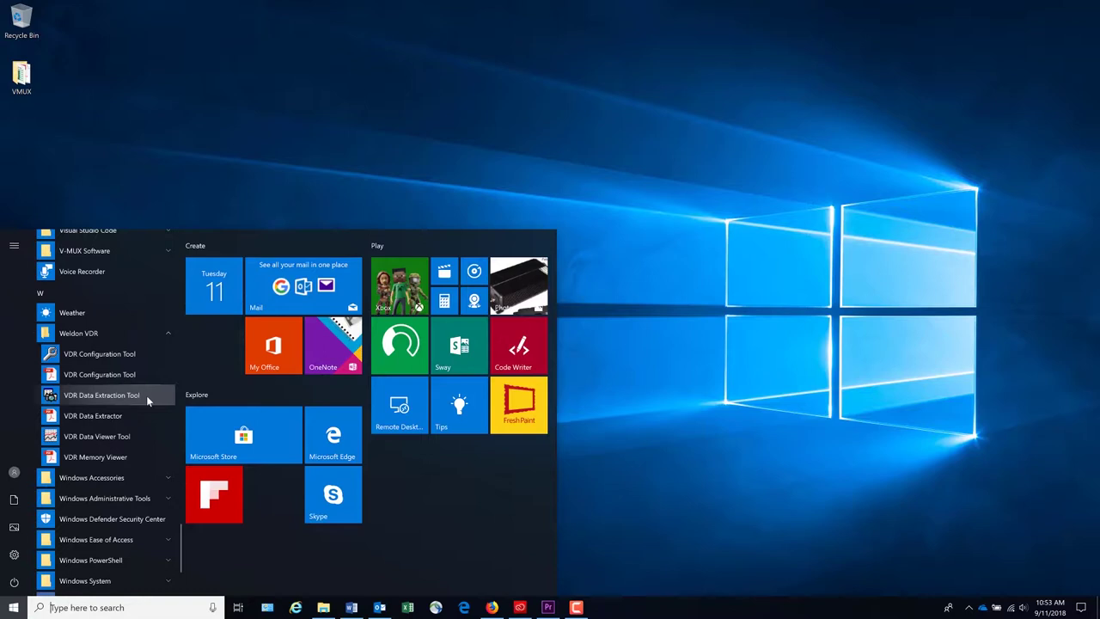
{"action": "left_click", "coordinate": [146, 396]}
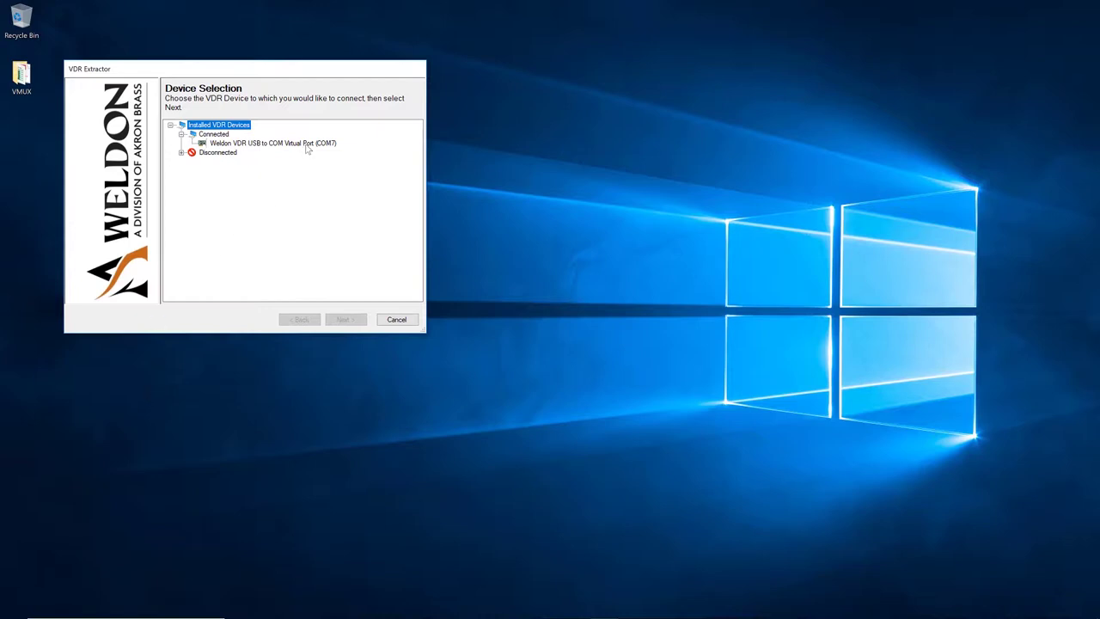
Connect to the Weldon VDR USB to COM Virtual Port (COM7) device and authenticate with the VDR password
{"action": "left_click_drag", "start_coordinate": [298, 79], "coordinate": [439, 148]}
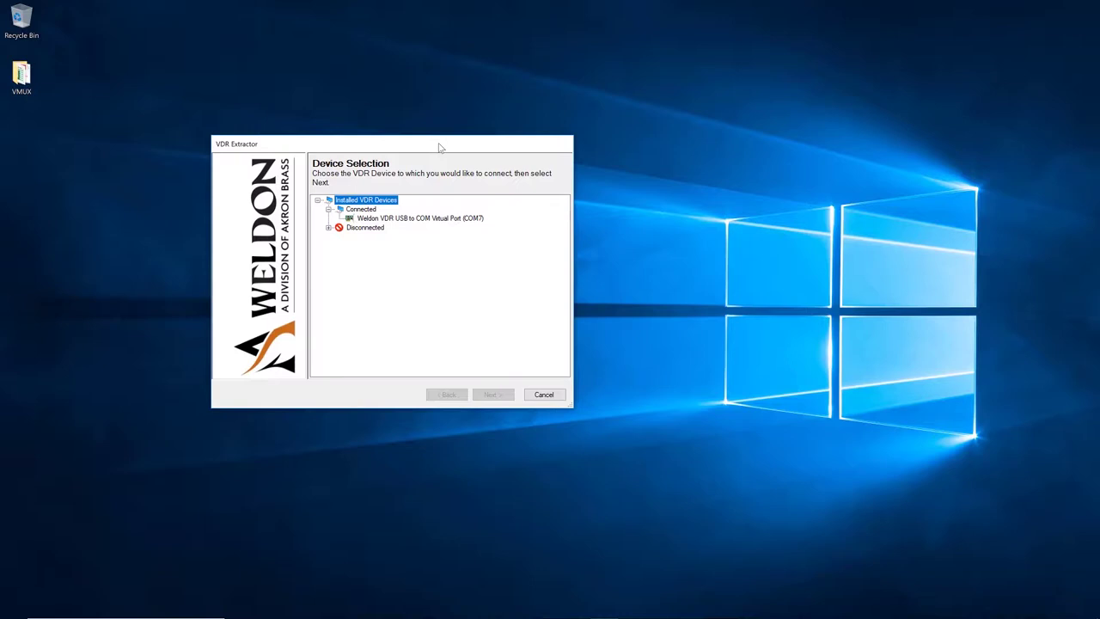
{"action": "left_click", "coordinate": [473, 219]}
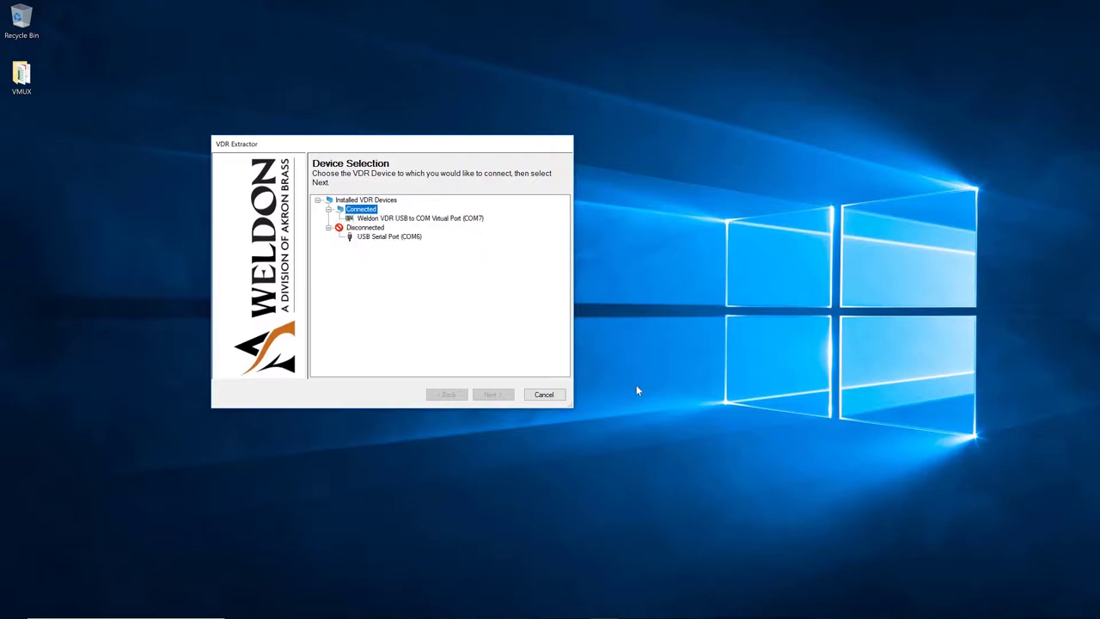
{"action": "left_click", "coordinate": [481, 221]}
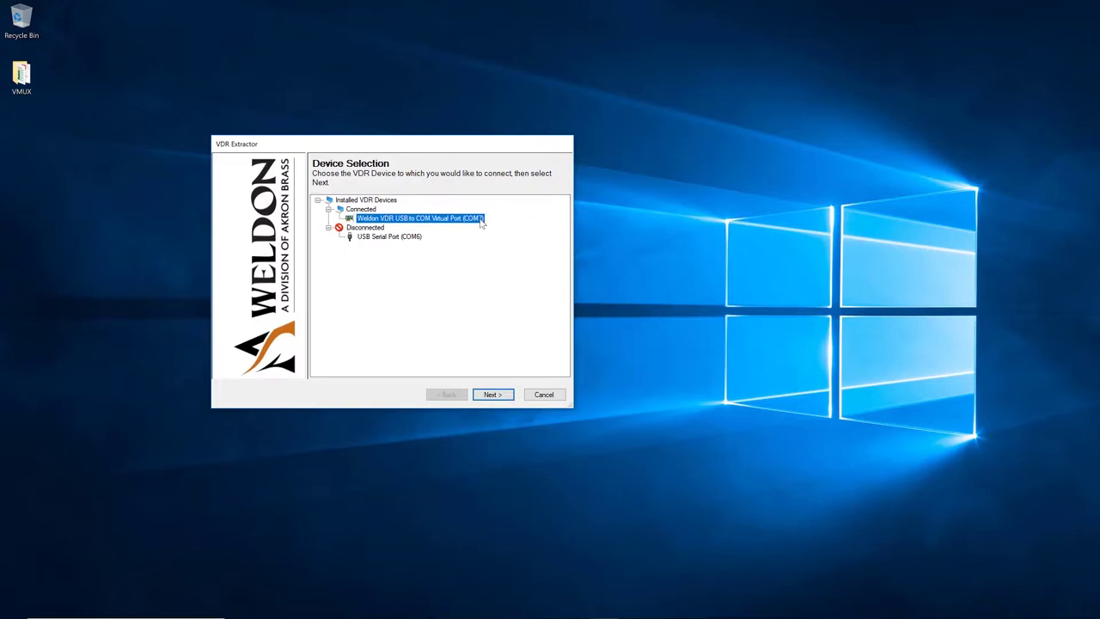
{"action": "left_click", "coordinate": [503, 398]}
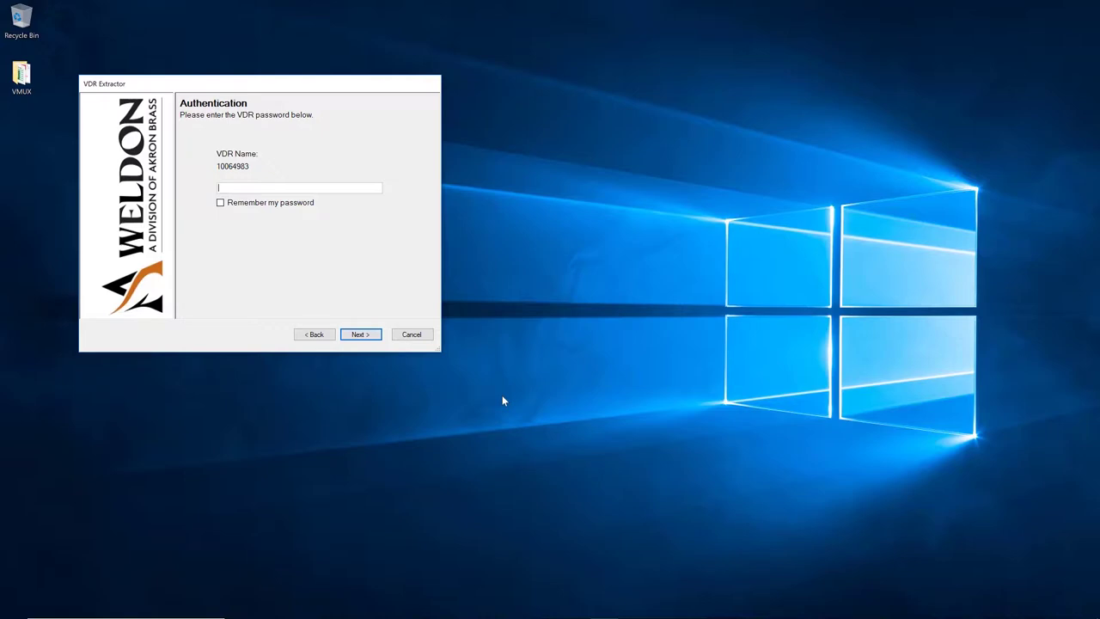
{"action": "type", "text": "*"}
{"action": "left_click", "coordinate": [370, 339]}
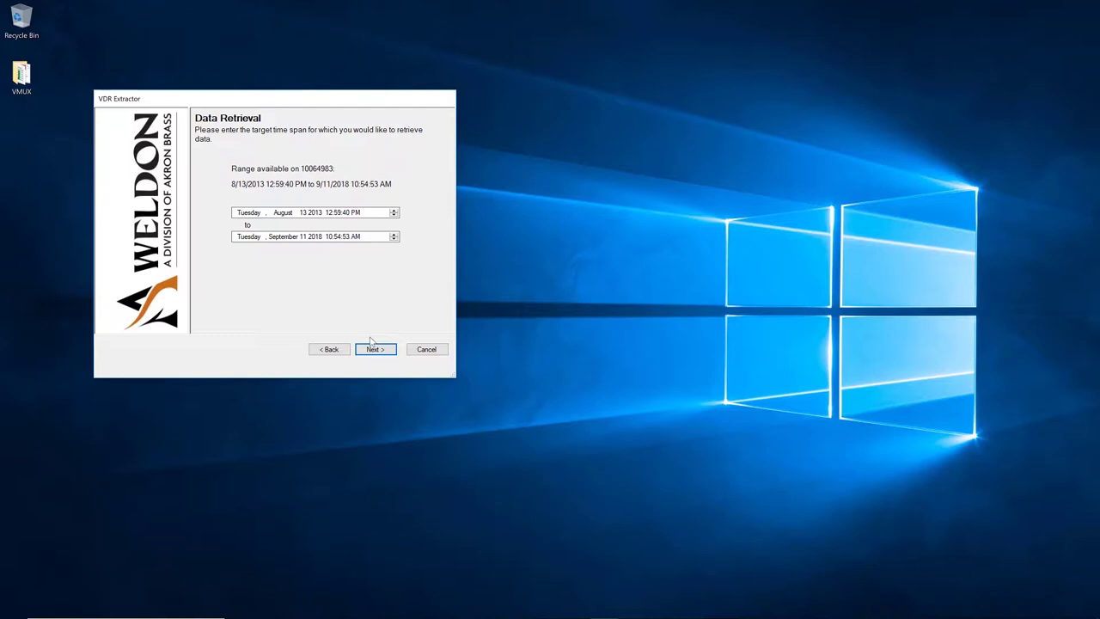
Retrieve the recorder's data for the full available range, 8/13/2013 12:59:40 PM to 9/11/2018 10:54:53 AM, and finish the extraction
{"action": "left_click", "coordinate": [394, 211]}
{"action": "left_click", "coordinate": [374, 349]}
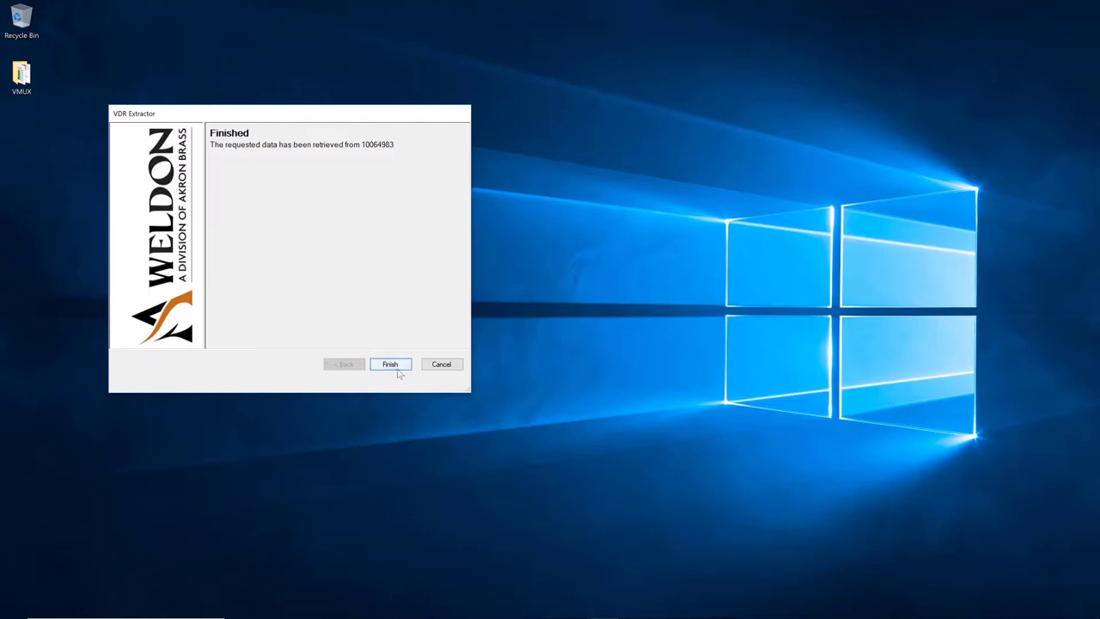
{"action": "left_click", "coordinate": [391, 364]}
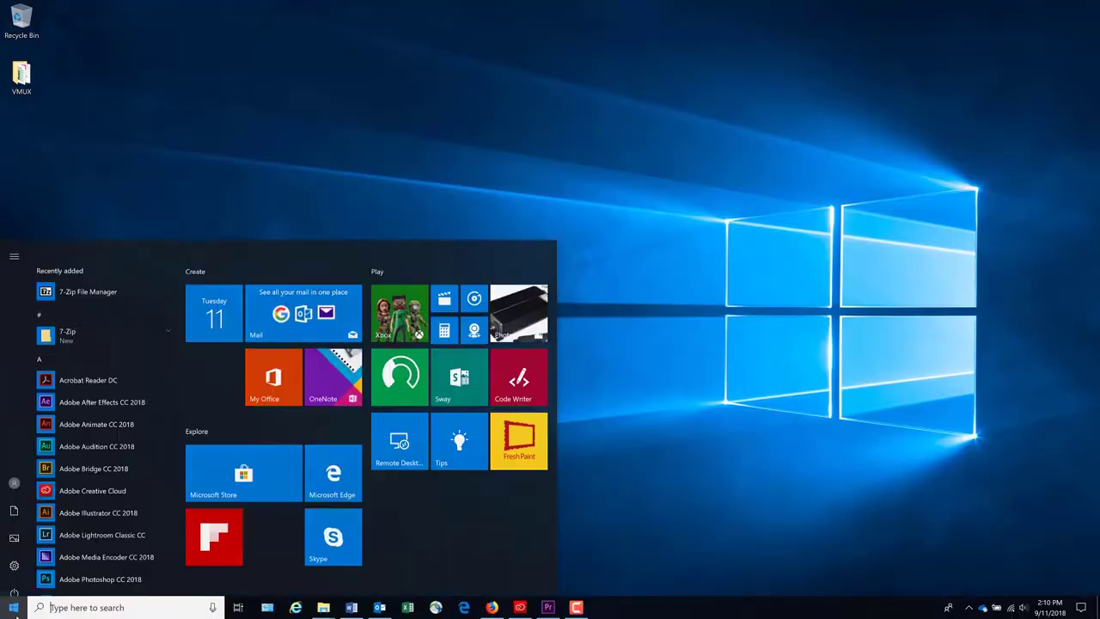
Launch the VDR Viewer from the installed Weldon programs
{"action": "scroll", "coordinate": [95, 361], "scroll_direction": "down", "scroll_amount": 15}
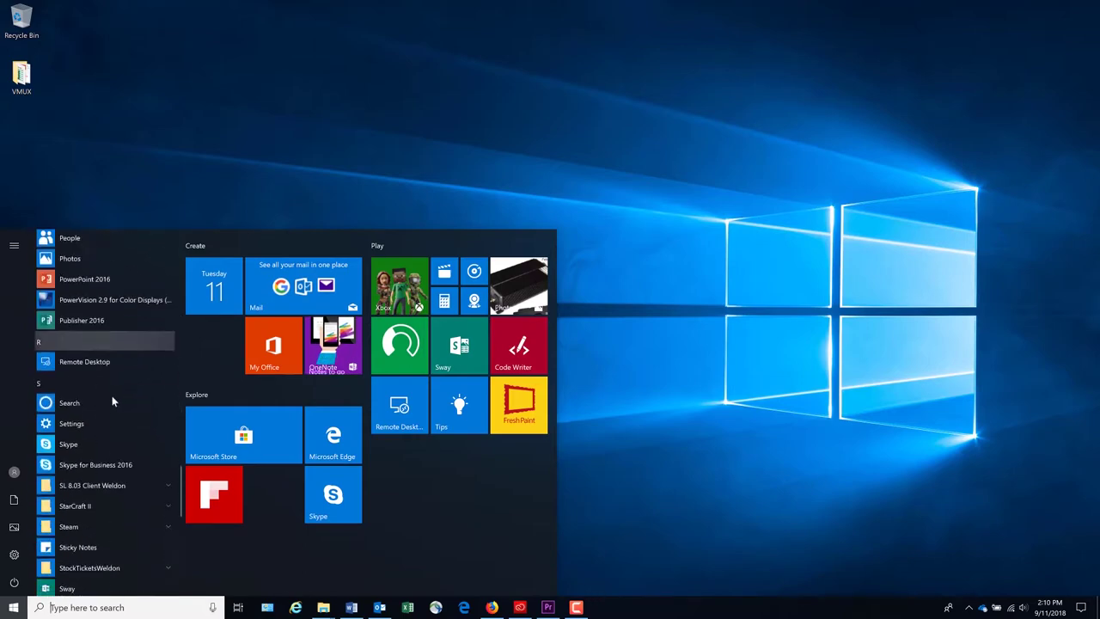
{"action": "scroll", "coordinate": [112, 401], "scroll_direction": "down", "scroll_amount": 5}
{"action": "left_click", "coordinate": [103, 327]}
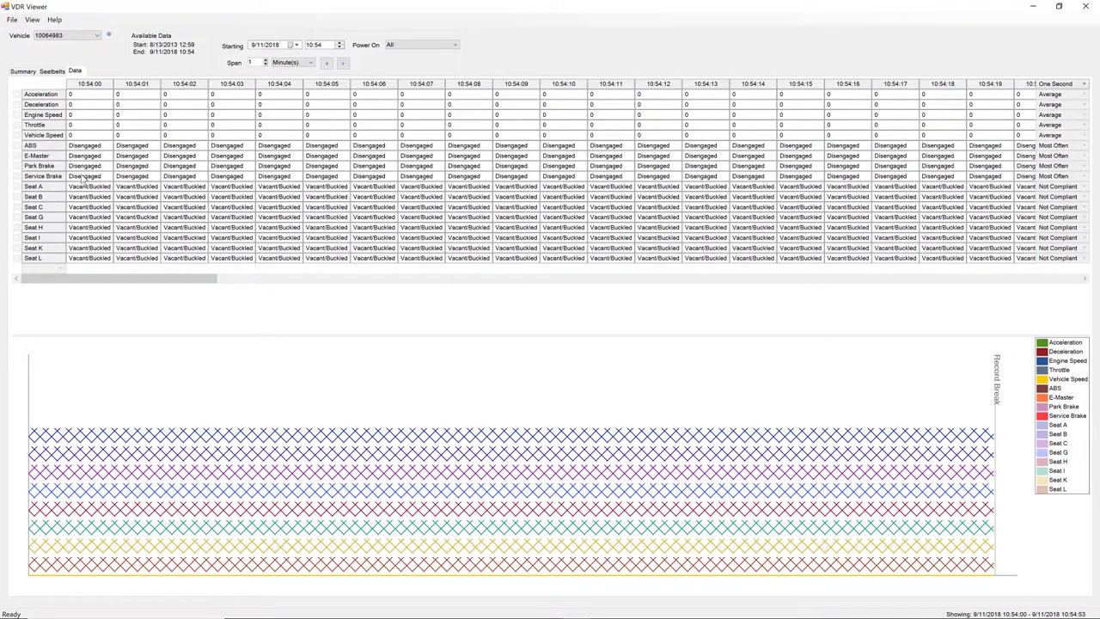
Switch to vehicle 10116560 and set the starting date to 7/1/2015
{"action": "left_click", "coordinate": [98, 37]}
{"action": "left_click", "coordinate": [97, 51]}
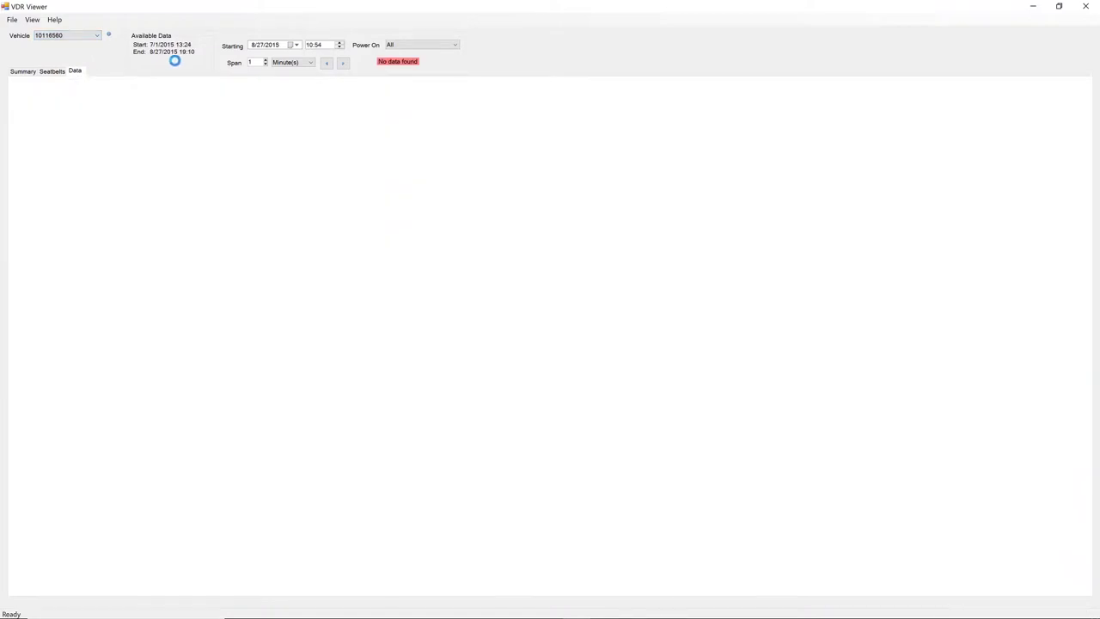
{"action": "left_click", "coordinate": [251, 44]}
{"action": "type", "text": "7"}
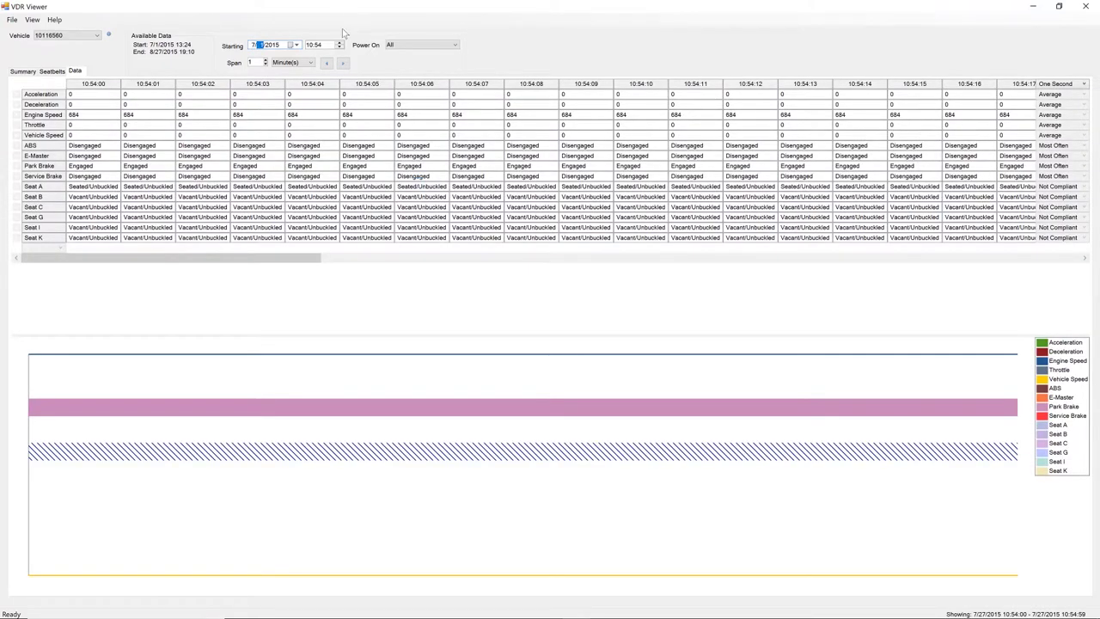
Set the starting time to 13:00 and the span to 1 hour
{"action": "left_click", "coordinate": [311, 47]}
{"action": "type", "text": "13"}
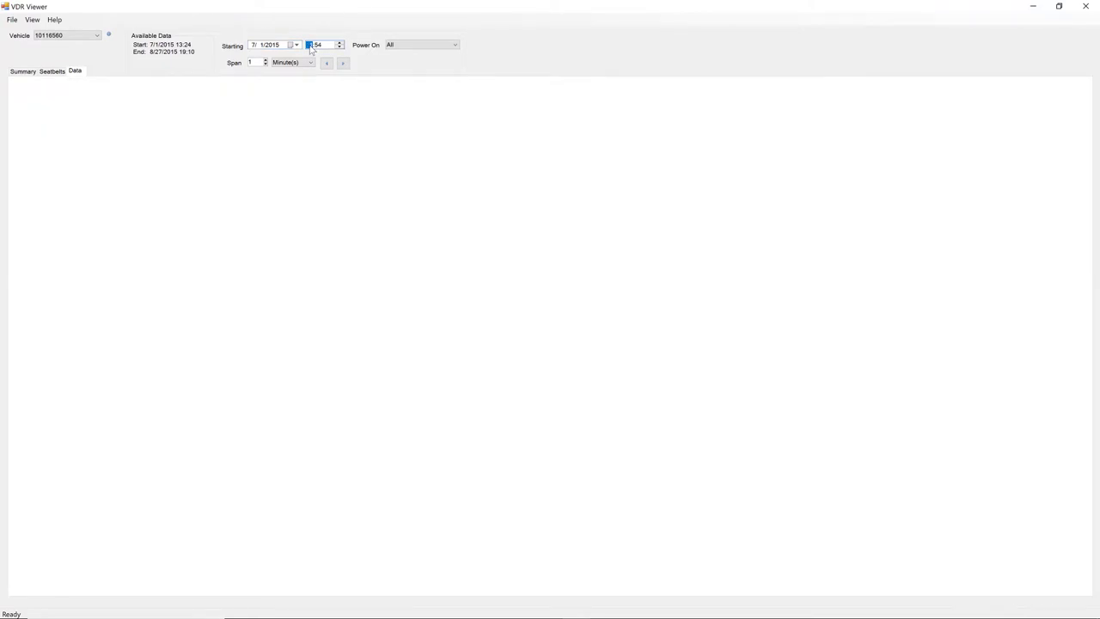
{"action": "left_click", "coordinate": [289, 63]}
{"action": "left_click", "coordinate": [282, 79]}
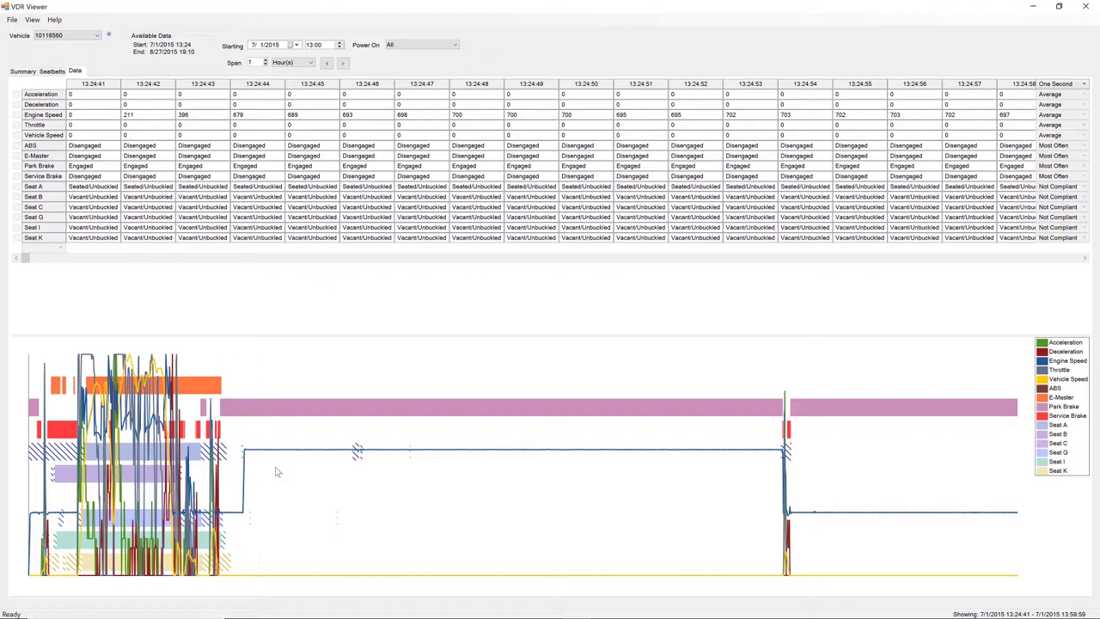
Narrow the displayed data to a 33-minute span starting at 13:00 and examine the per-second table values
{"action": "left_click", "coordinate": [25, 403]}
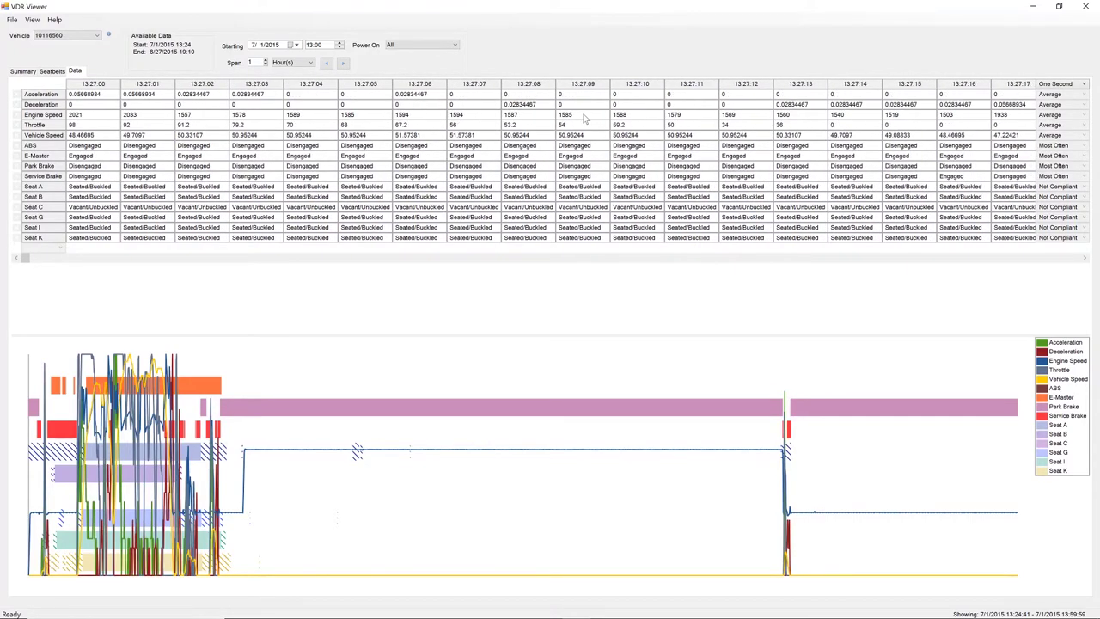
{"action": "left_click_drag", "start_coordinate": [26, 258], "coordinate": [245, 285]}
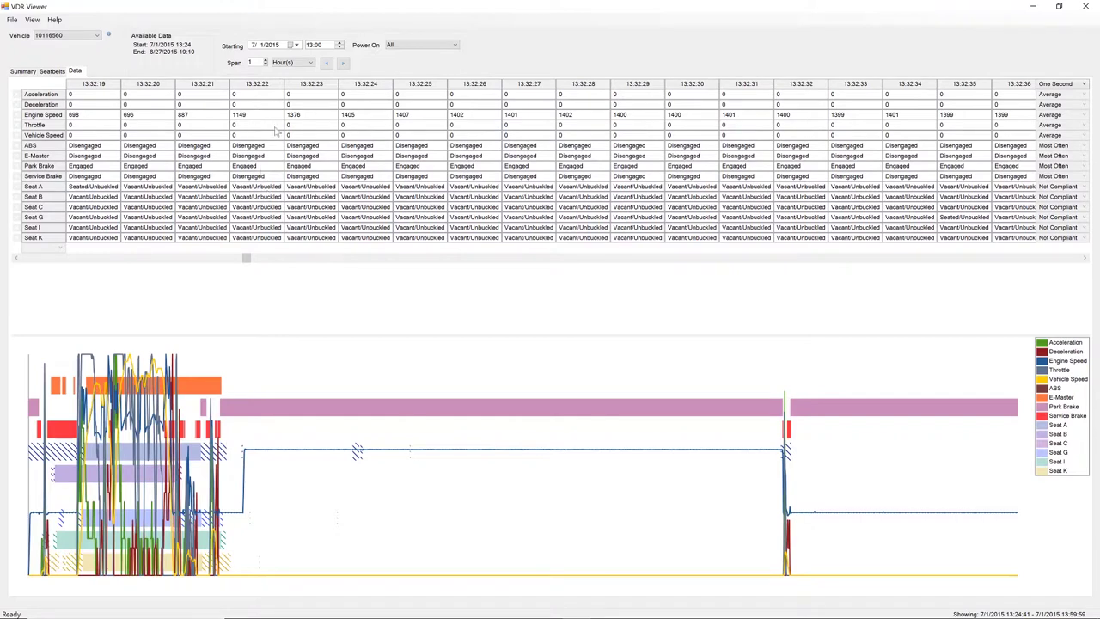
{"action": "double_click", "coordinate": [254, 63]}
{"action": "left_click", "coordinate": [318, 47]}
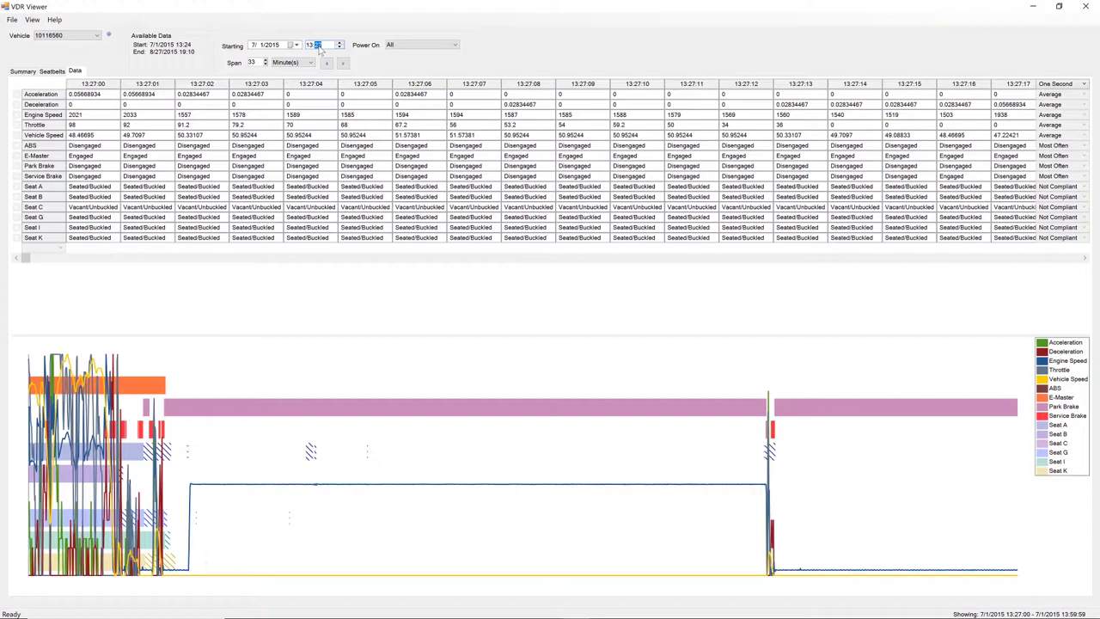
{"action": "type", "text": "24"}
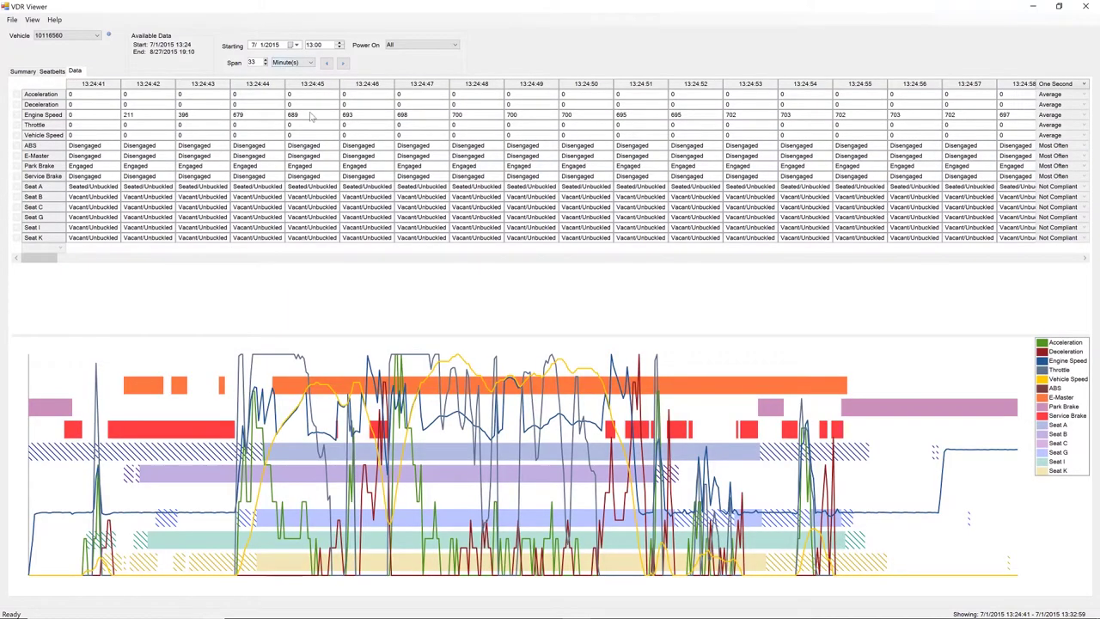
{"action": "left_click_drag", "start_coordinate": [96, 260], "coordinate": [281, 266]}
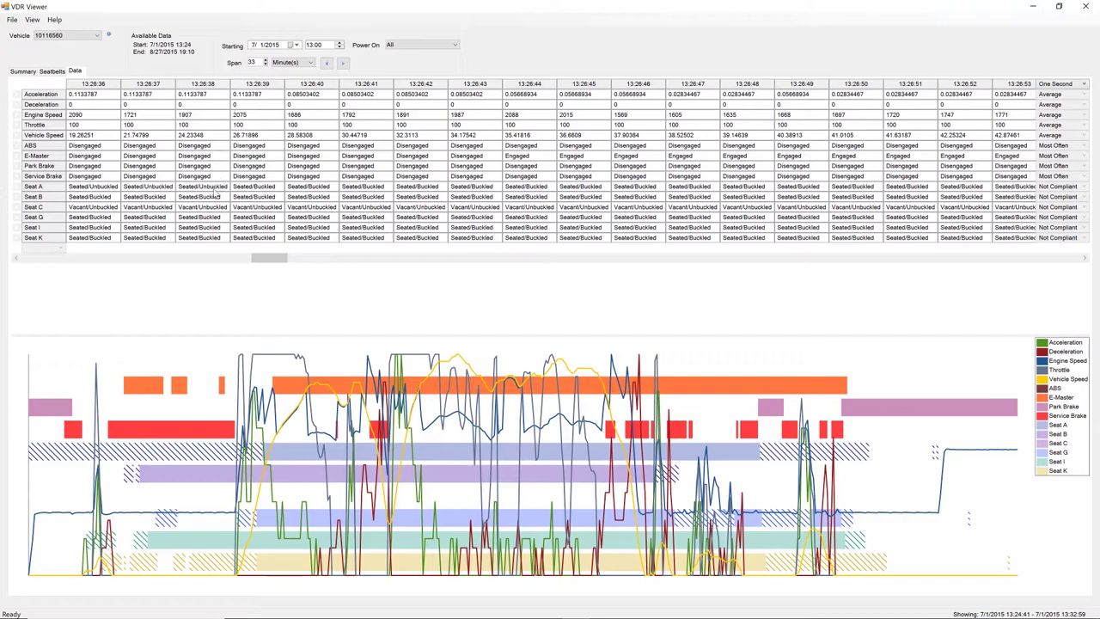
Display a 1-hour span starting at 18:00 on 7/2/2015 and examine where the recording ends
{"action": "left_click", "coordinate": [310, 46]}
{"action": "type", "text": "1"}
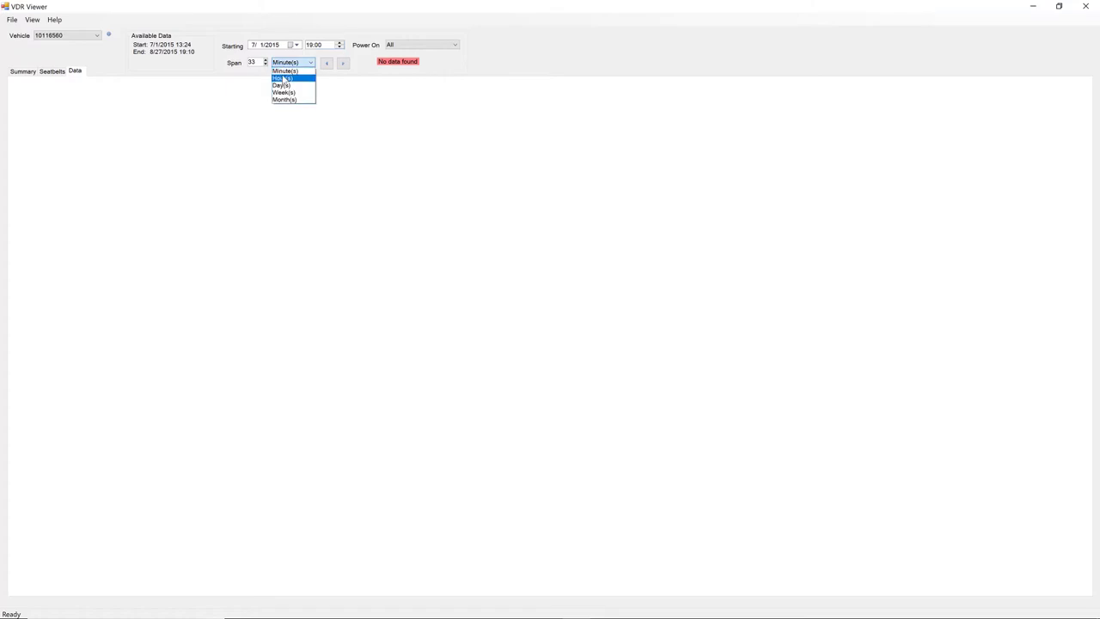
{"action": "left_click", "coordinate": [283, 79]}
{"action": "left_click_drag", "start_coordinate": [26, 257], "coordinate": [1087, 263]}
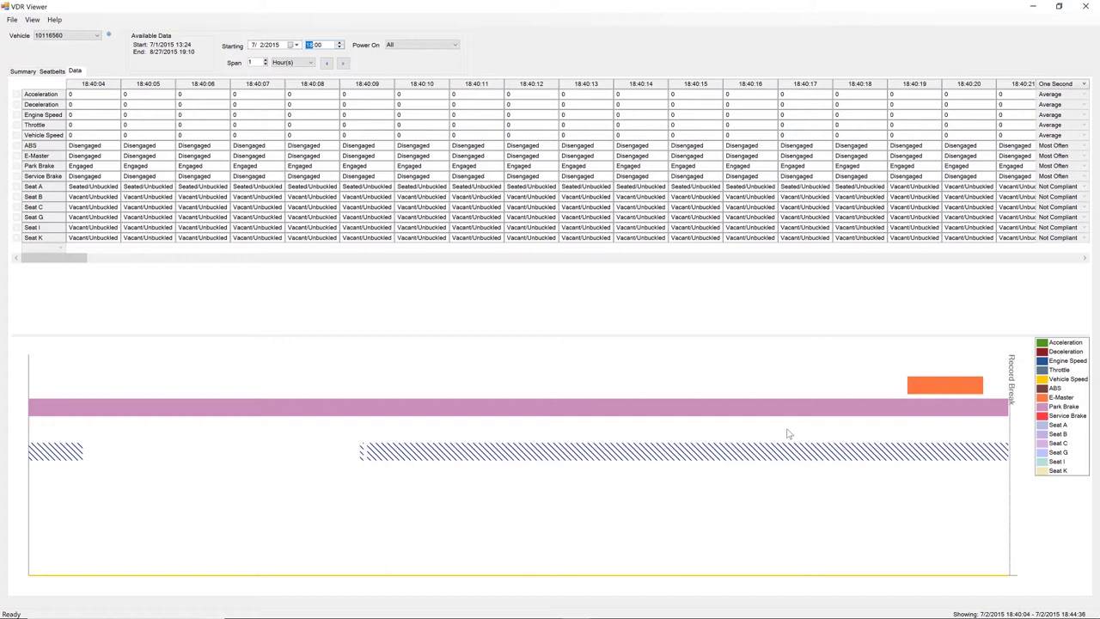
Set the start of the displayed data to 7/1/2015 at 13:00
{"action": "left_click", "coordinate": [266, 46]}
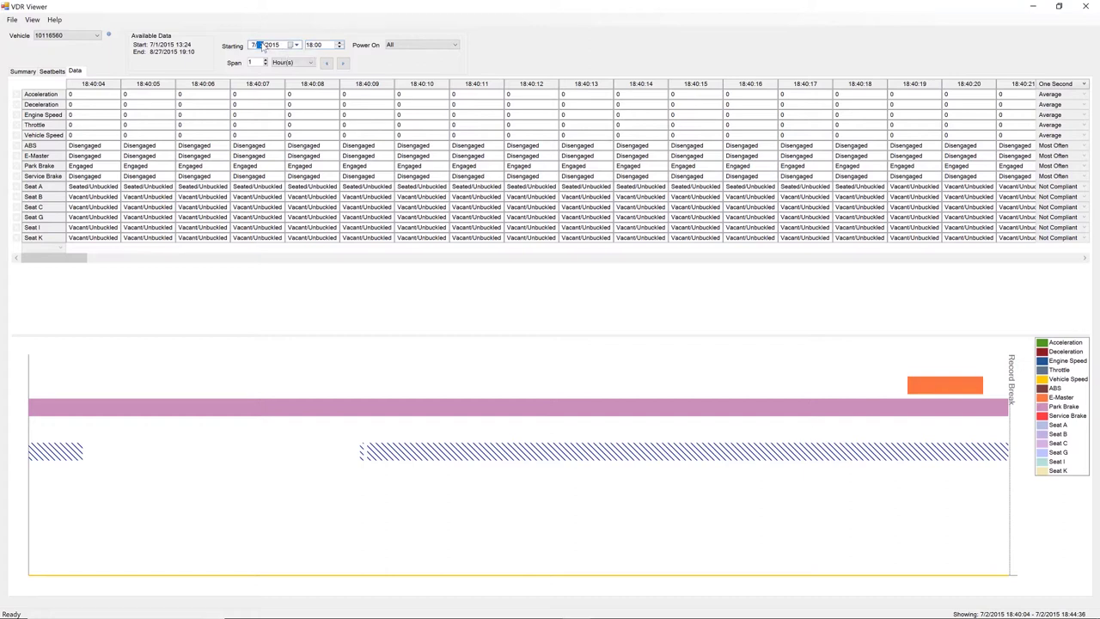
{"action": "left_click", "coordinate": [313, 45]}
{"action": "type", "text": "13"}
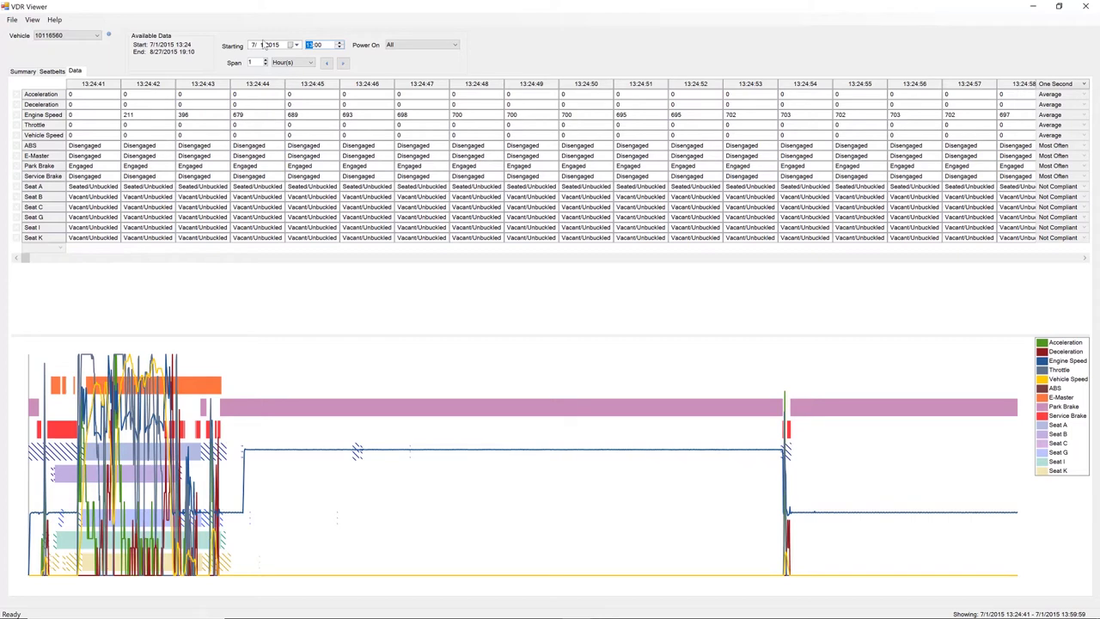
{"action": "left_click", "coordinate": [13, 20]}
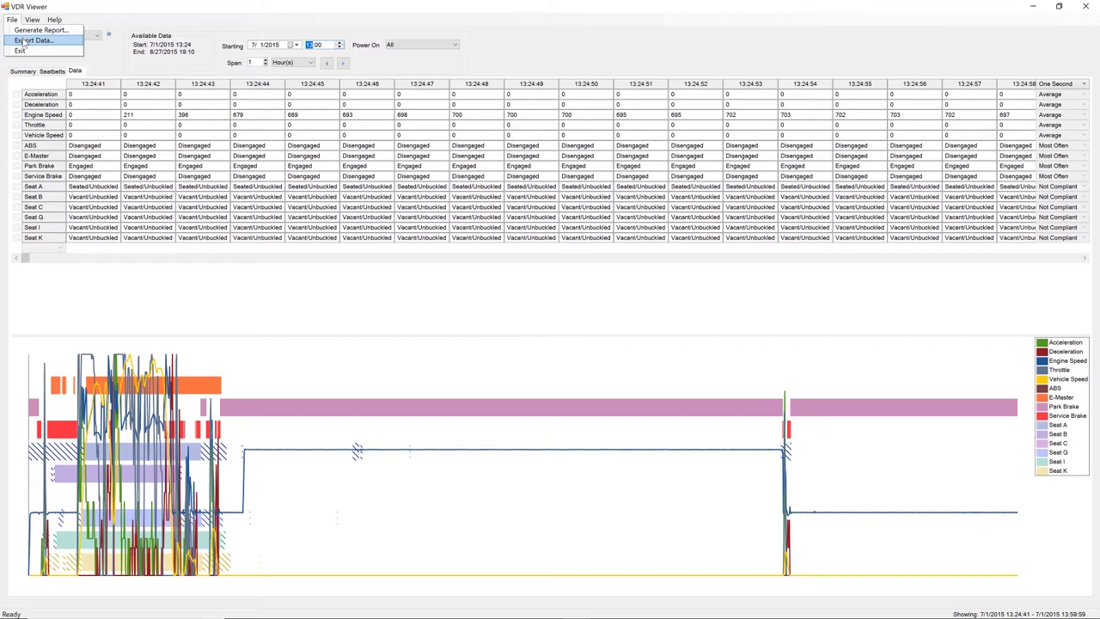
{"action": "left_click", "coordinate": [24, 40]}
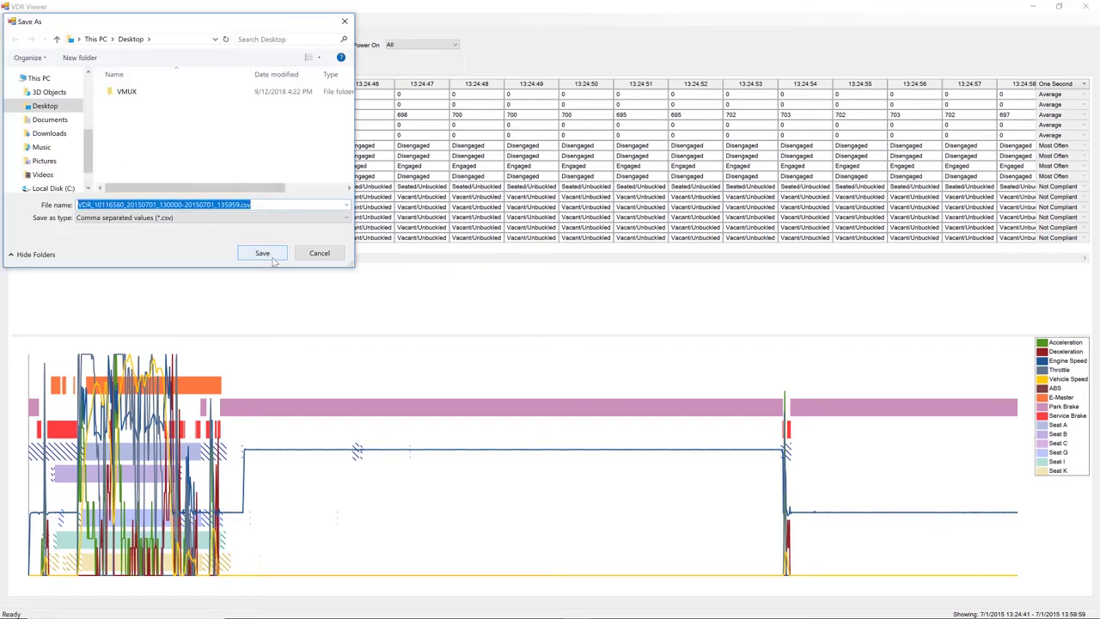
{"action": "left_click", "coordinate": [272, 256]}
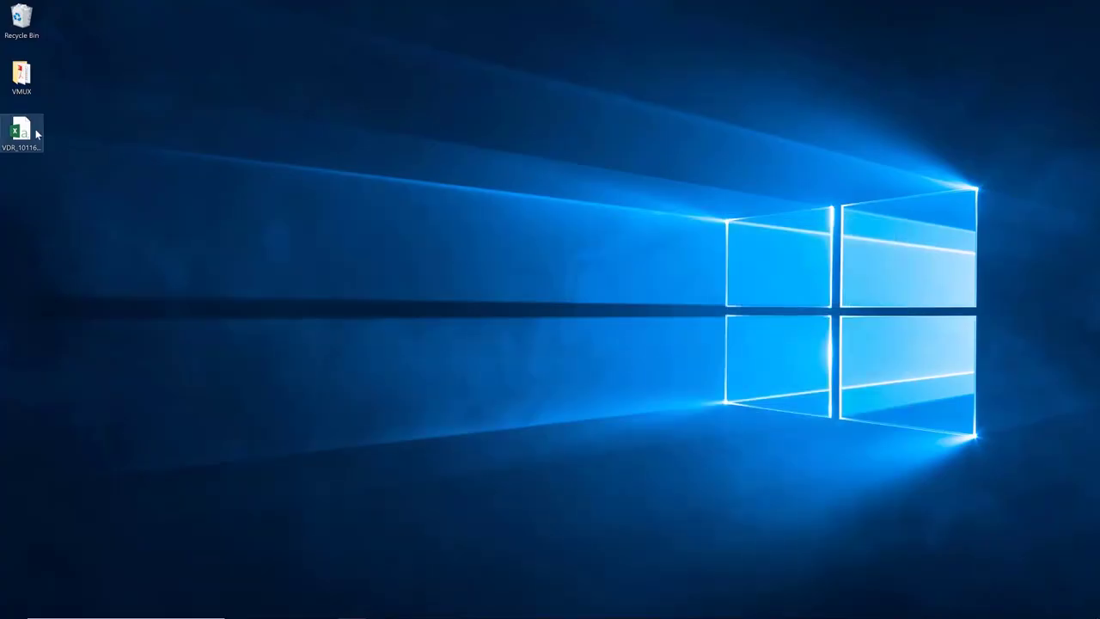
Open the exported CSV file from the desktop in Excel and auto-fit the width of all columns
{"action": "double_click", "coordinate": [36, 133]}
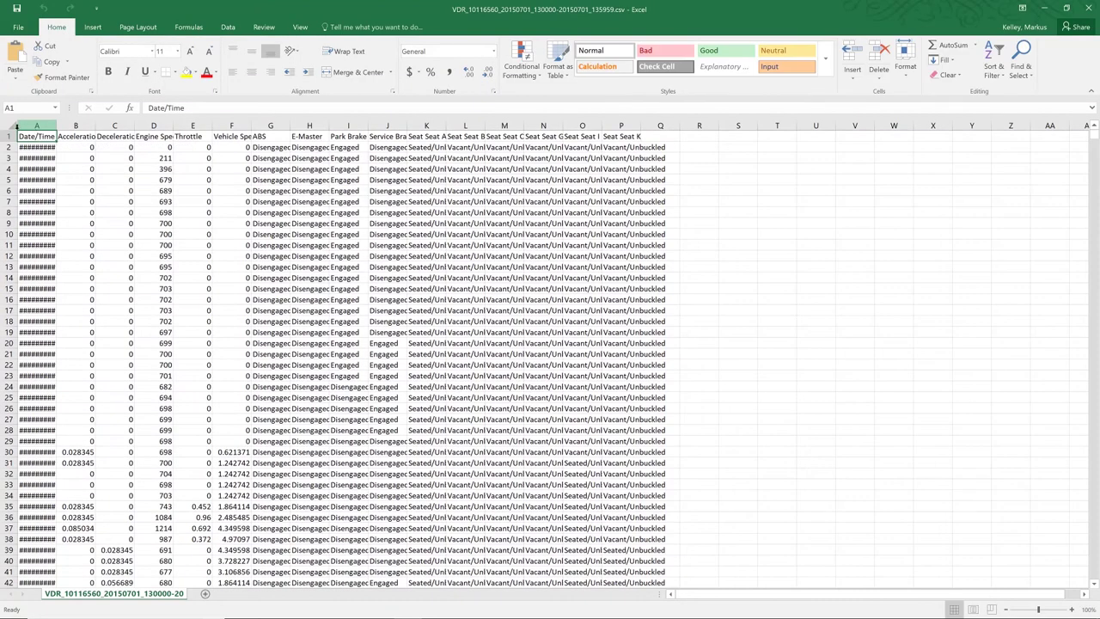
{"action": "left_click", "coordinate": [15, 126]}
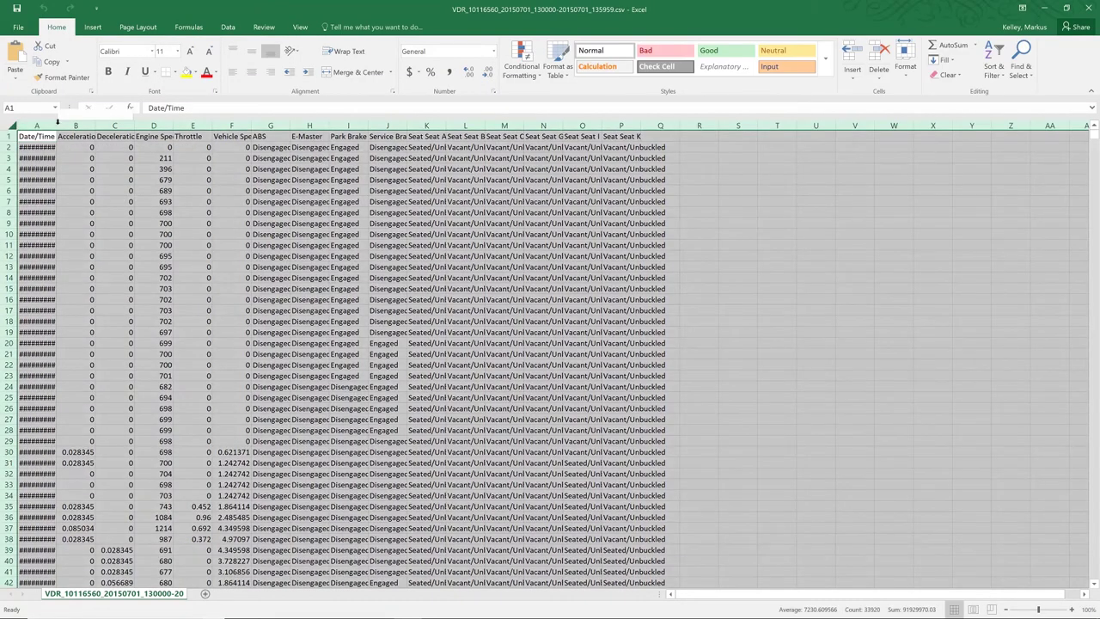
{"action": "double_click", "coordinate": [57, 126]}
{"action": "left_click", "coordinate": [163, 181]}
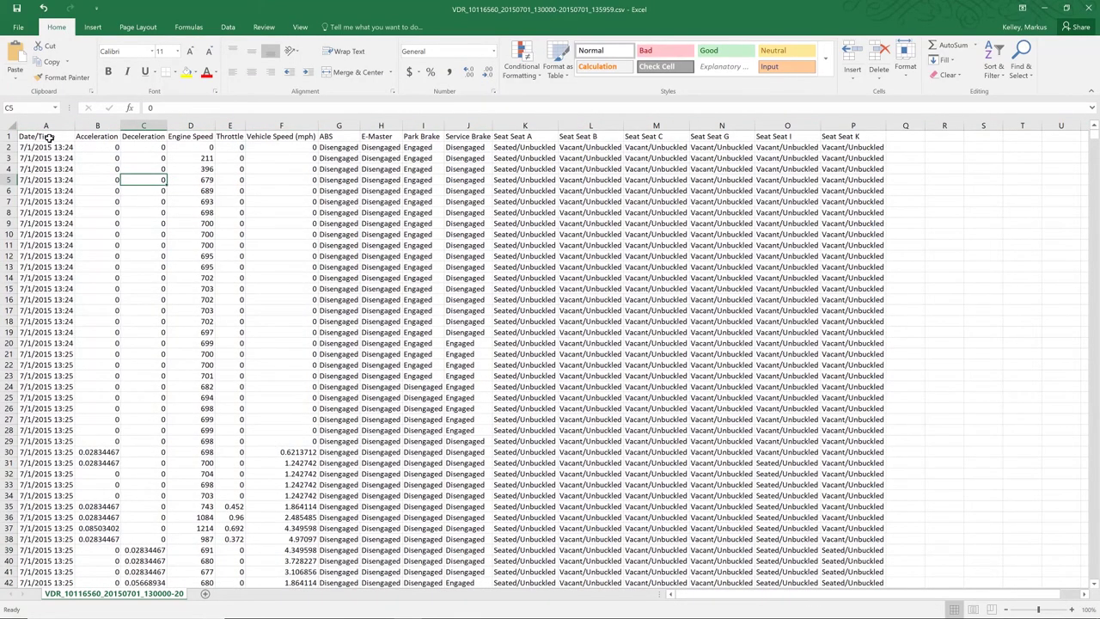
Make the header row A1:P1 bold and select the timestamp in cell A4
{"action": "left_click_drag", "start_coordinate": [47, 136], "coordinate": [849, 136]}
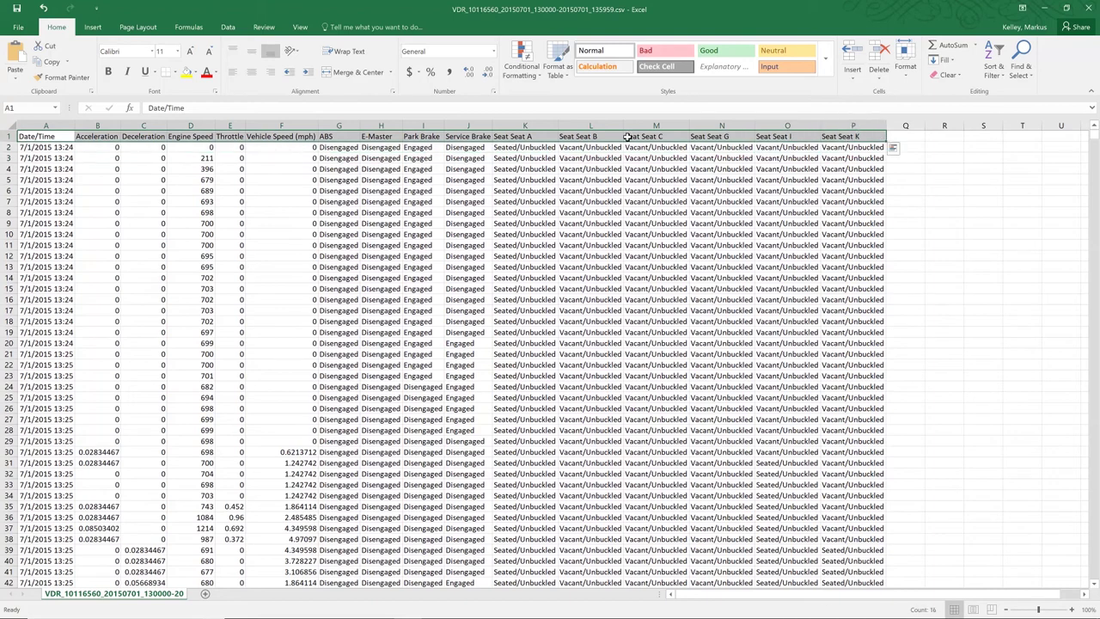
{"action": "left_click", "coordinate": [108, 72]}
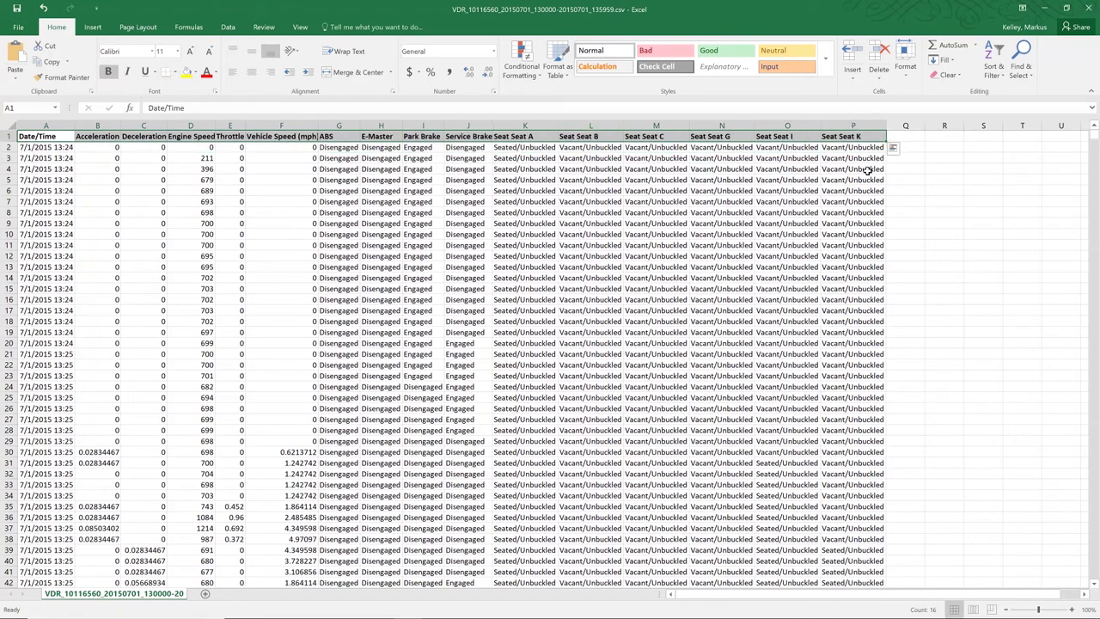
{"action": "left_click", "coordinate": [918, 180]}
{"action": "left_click", "coordinate": [44, 169]}
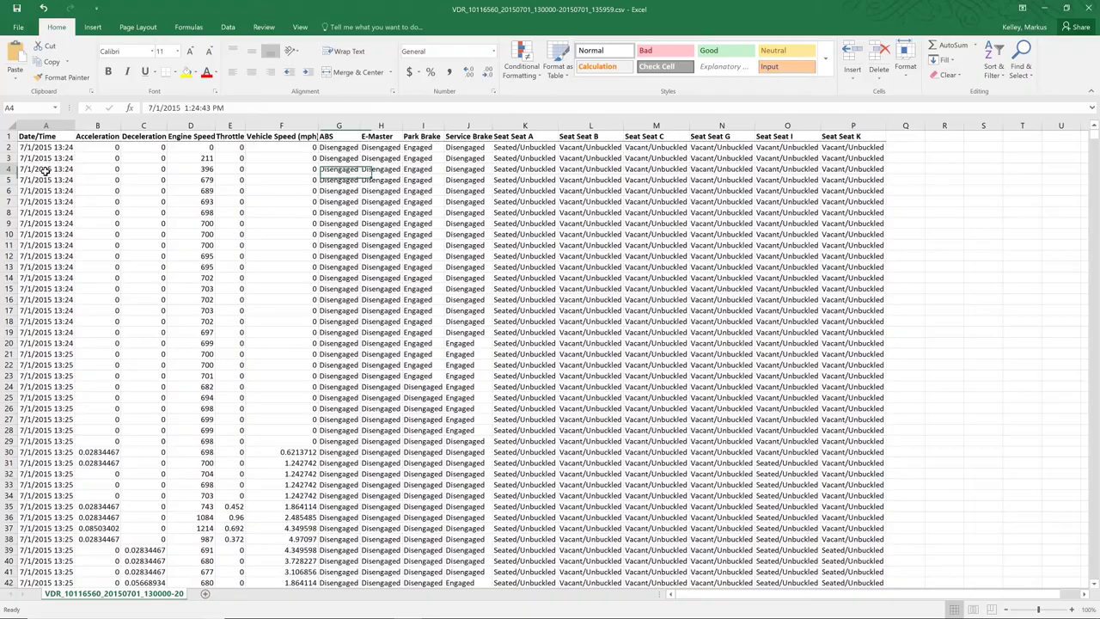